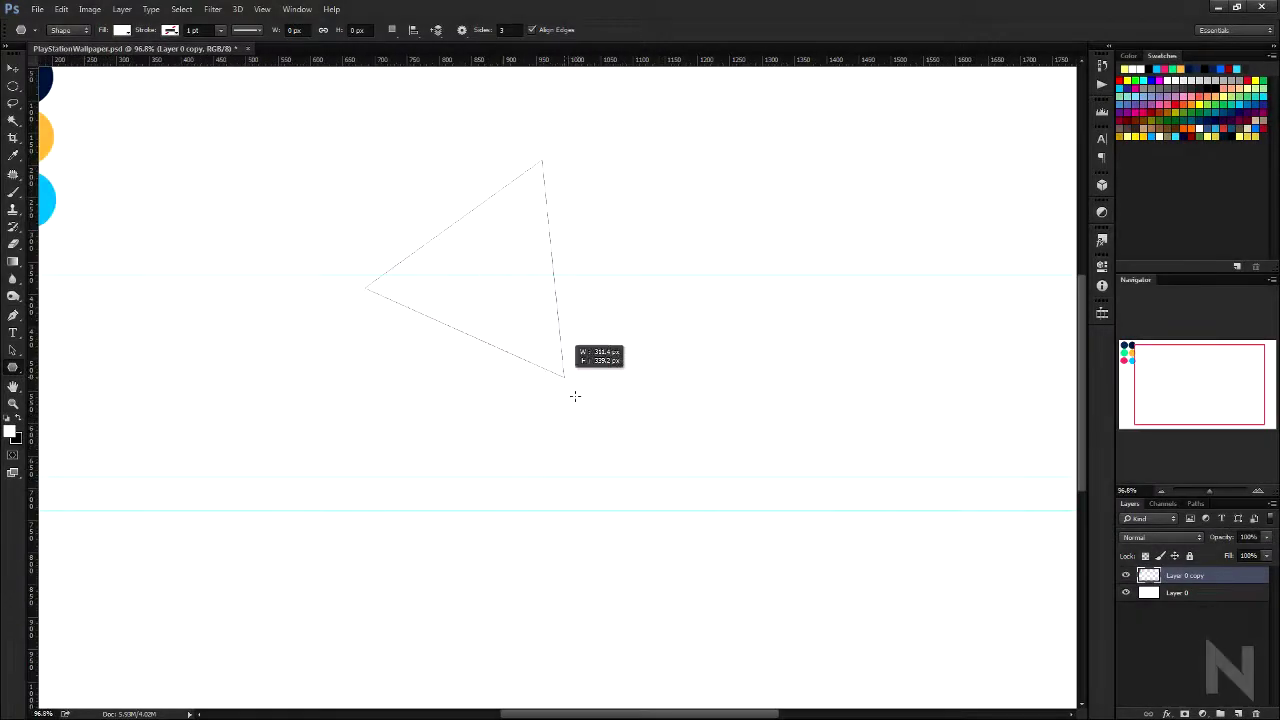
Step: Draw a triangle and add a Gradient Overlay with a pale cyan first stop
left_click_drag(574, 394, 509, 152)
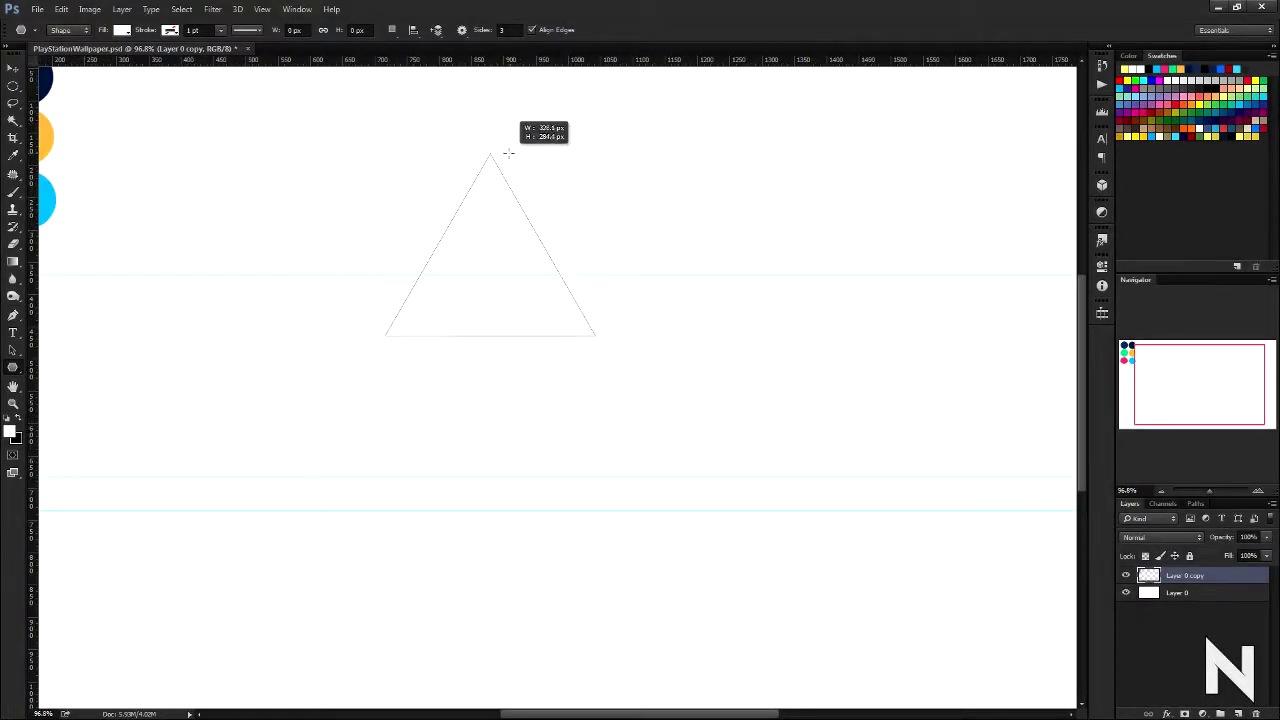
double_click(1190, 575)
left_click(820, 433)
left_click(990, 336)
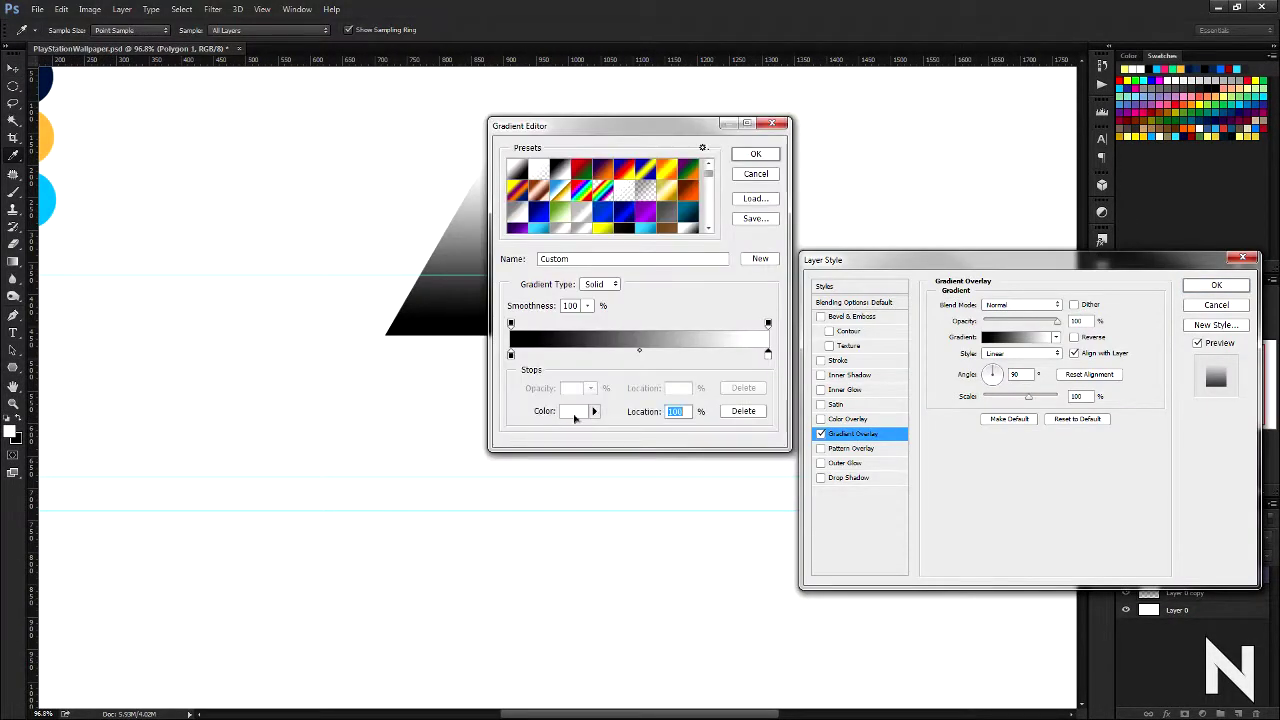
left_click(573, 414)
left_click(901, 413)
Step: Set the second gradient stop to light blue and confirm the layer style
left_click(511, 355)
left_click(573, 411)
left_click_drag(631, 457, 623, 450)
key("Return")
left_click(756, 153)
Step: Move the triangle down and to the right with Free Transform
key("Return")
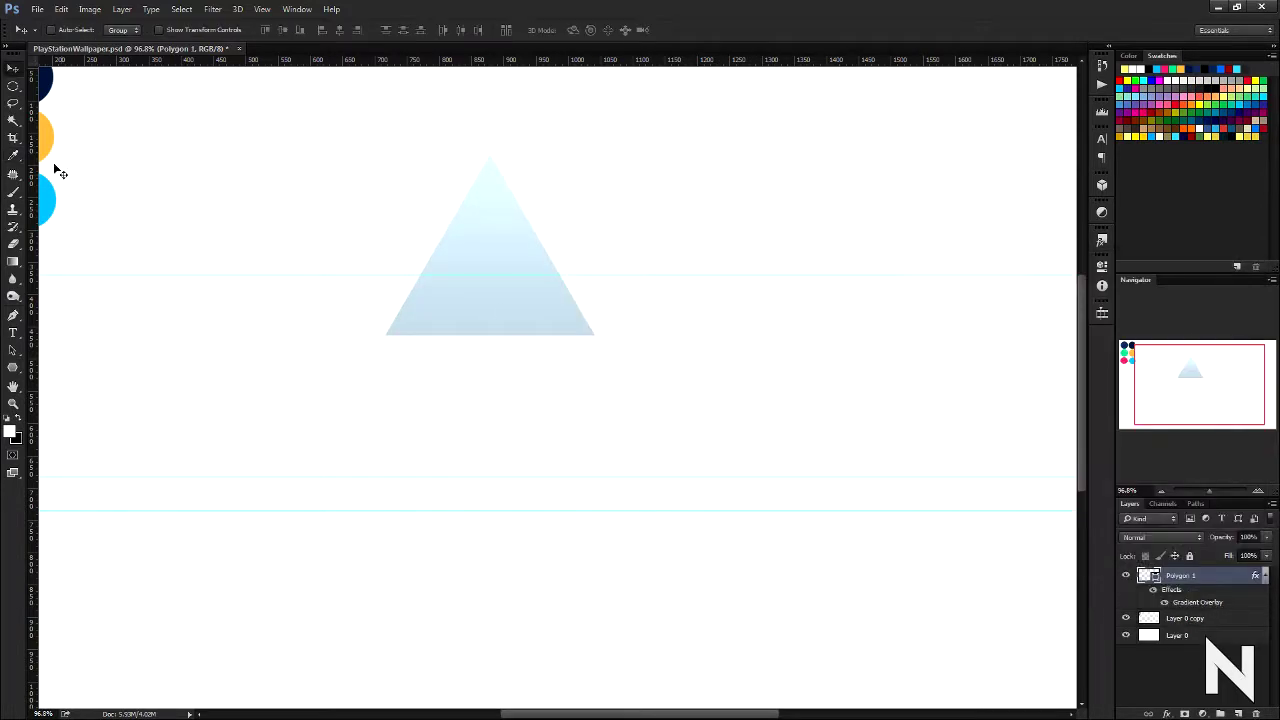
key("ctrl+t")
left_click_drag(538, 326, 572, 388)
Step: Enlarge the triangle and draw a small helper circle at its apex
left_click_drag(686, 476, 724, 512)
key("Return")
right_click(1267, 589)
right_click(13, 367)
left_click(80, 392)
scroll(587, 280, "up", 2)
scroll(587, 280, "up", 4)
mouse_move(521, 210)
left_mouse_down()
mouse_move(620, 320)
mouse_move(601, 313)
left_mouse_up()
Step: Strip the inherited gradient style from the helper circle, nudge it down, and reselect Polygon 1
key("v")
right_click(1180, 575)
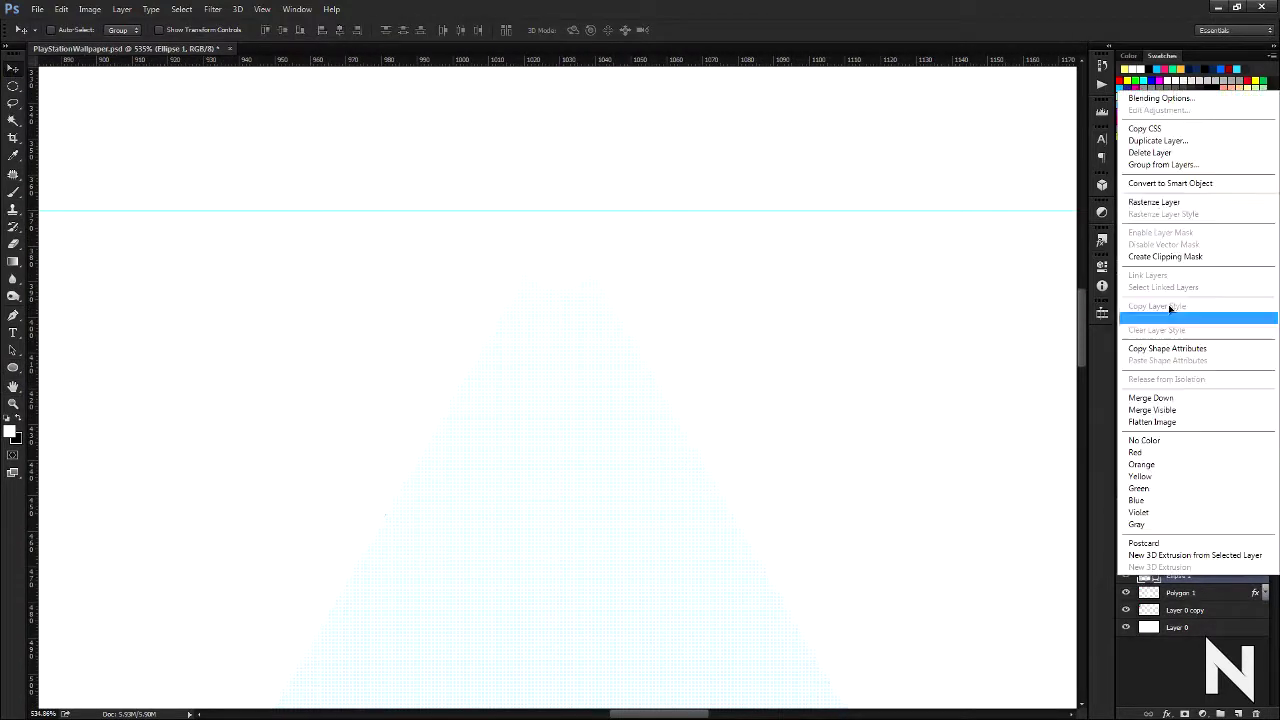
left_click(1150, 346)
key("Down")
key("Down")
key("Down")
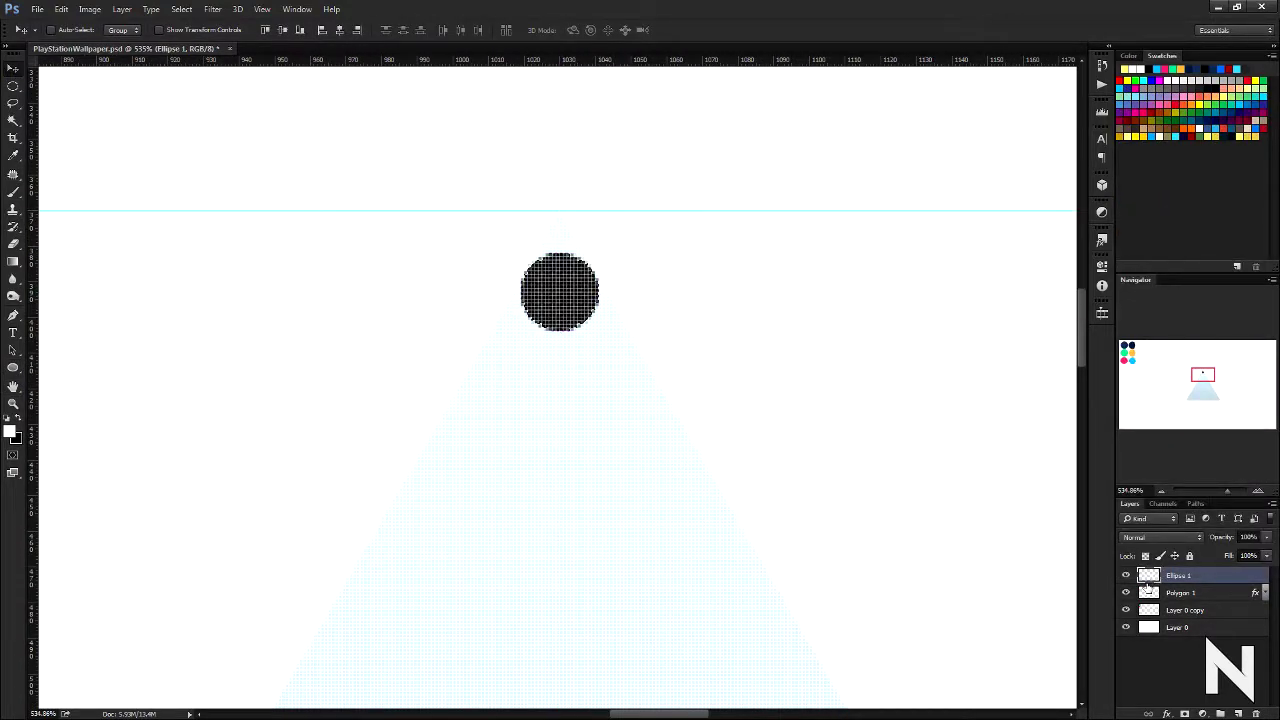
left_click(1180, 592)
scroll(709, 291, "down", 1)
key("b")
scroll(621, 298, "up", 3)
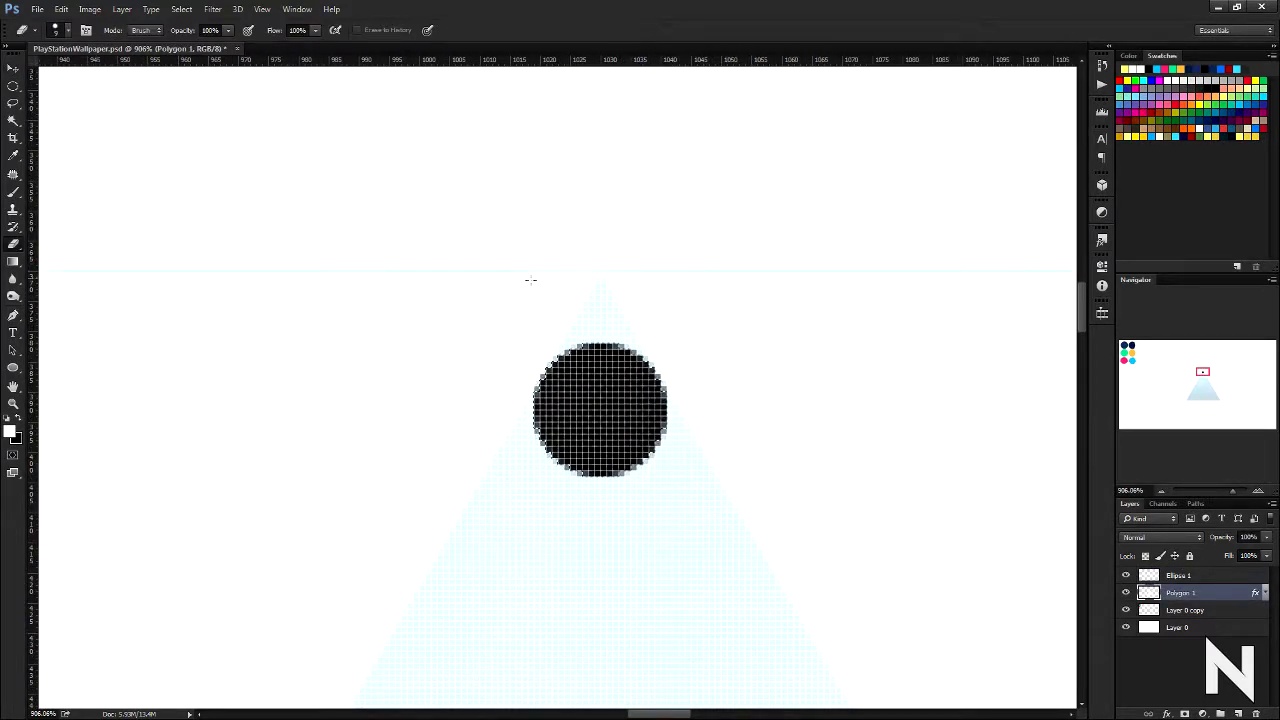
scroll(520, 351, "down", 3)
scroll(820, 471, "down", 1)
scroll(820, 471, "down", 4)
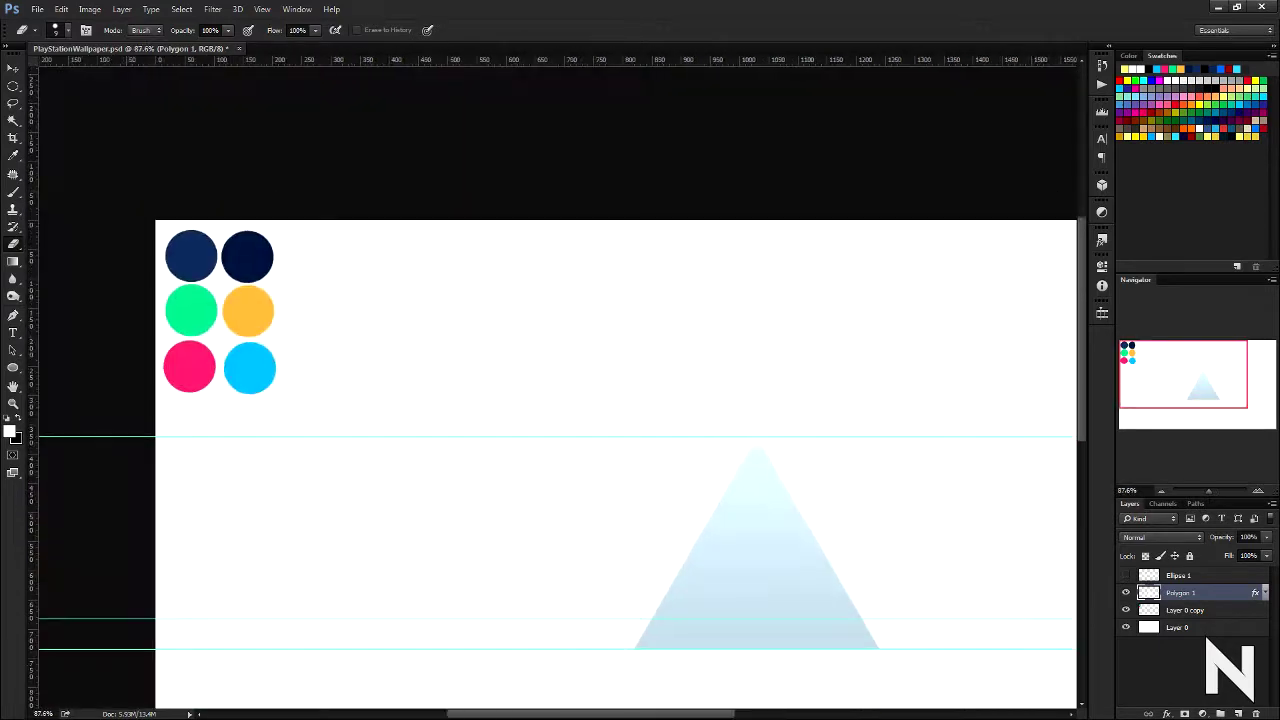
scroll(559, 402, "up", 1)
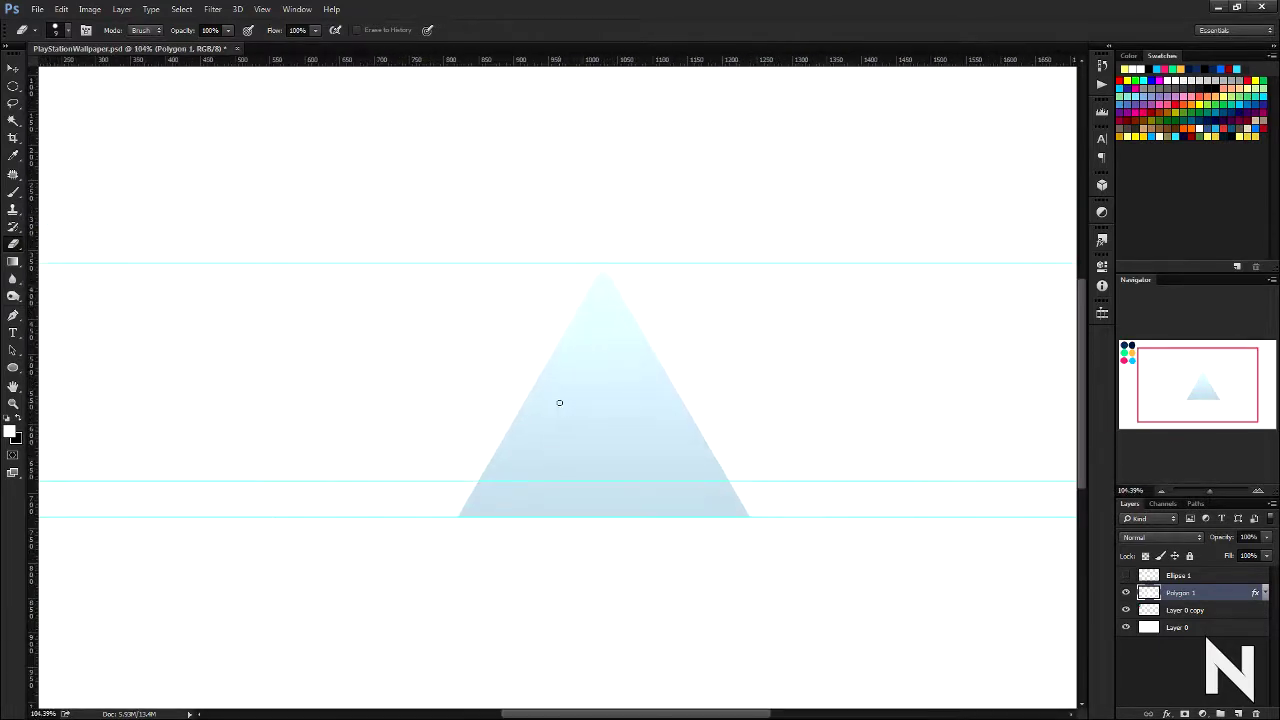
Step: Move the helper circle to the bottom-left corner and erase that corner through its selection
key("v")
left_click(1126, 575)
left_click(1178, 575)
scroll(497, 505, "up", 5)
left_click_drag(708, 482, 588, 487)
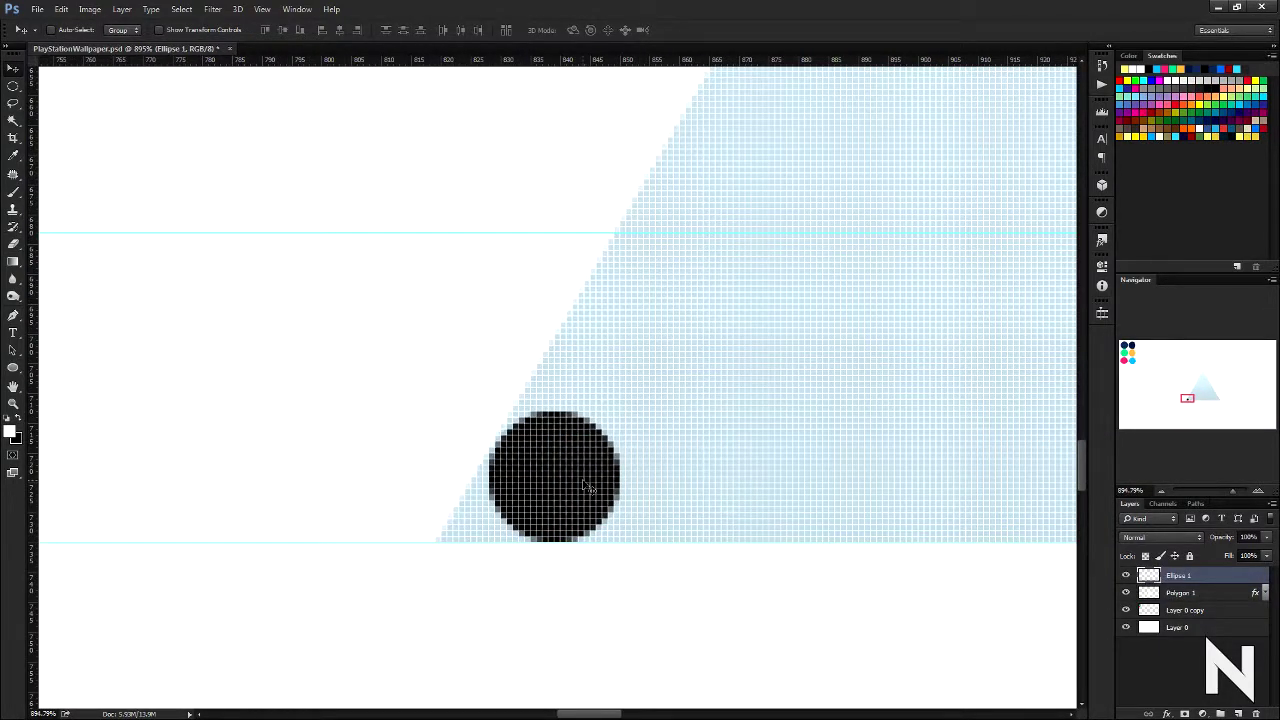
left_click(1148, 576, "ctrl")
left_click(1180, 592)
key("e")
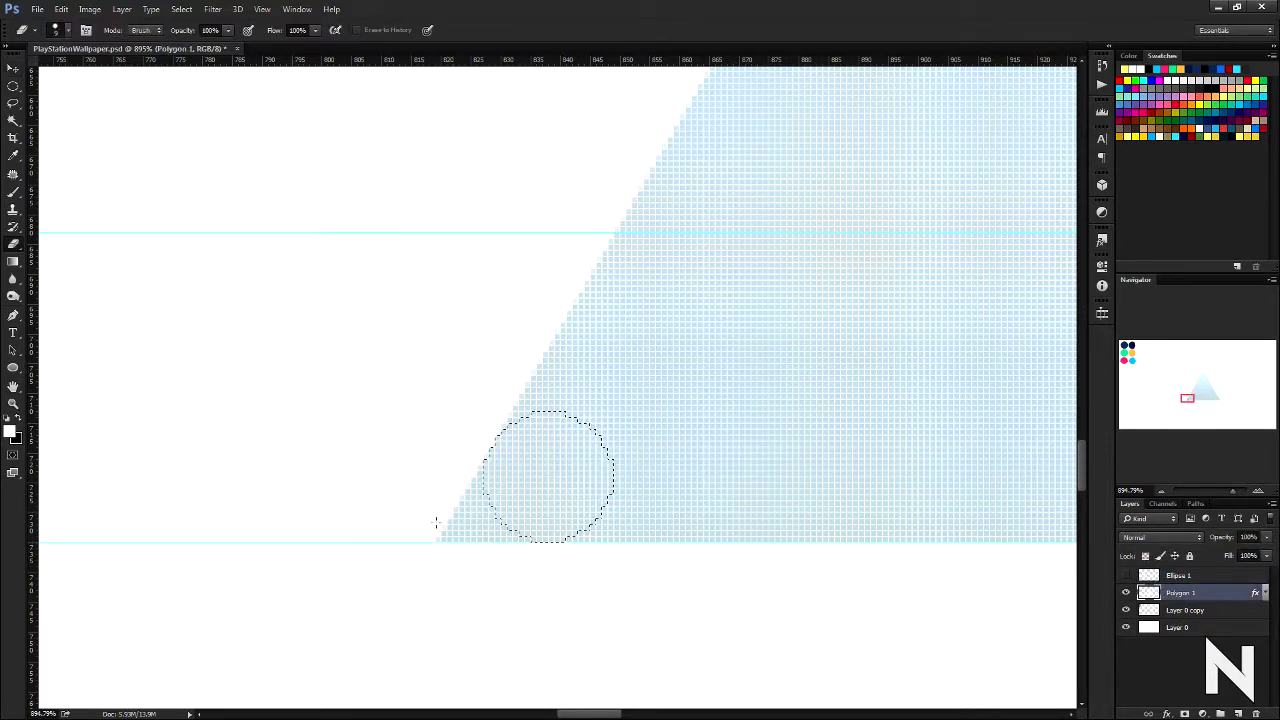
scroll(472, 530, "down", 2)
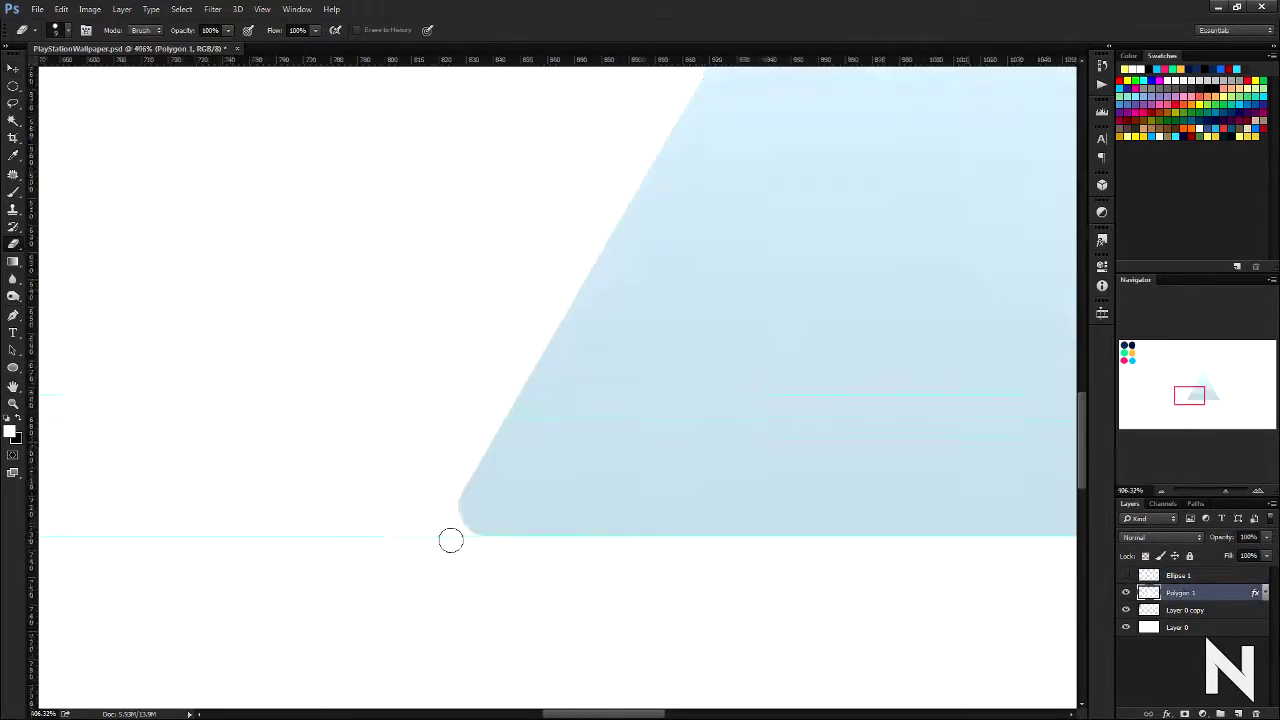
Step: Load the circle's selection again and erase the triangle's other bottom corner
key("v")
scroll(470, 535, "down", 5)
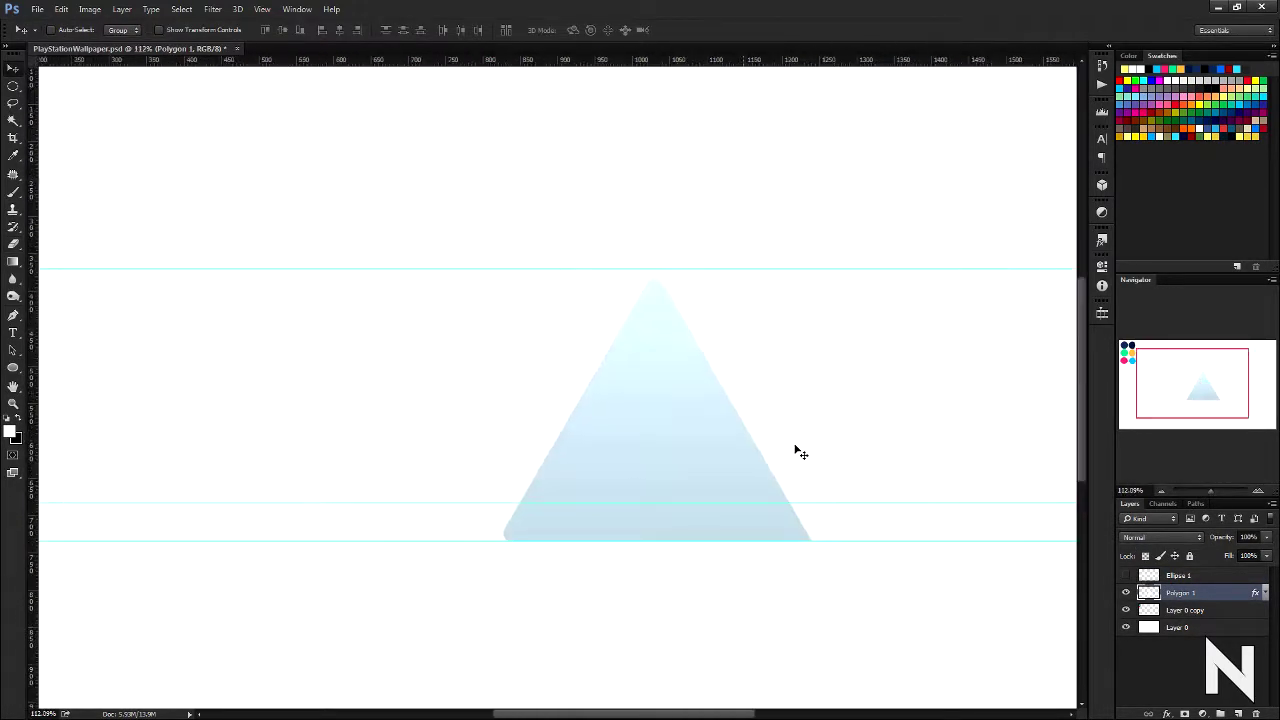
key("alt+bracketright")
scroll(829, 557, "up", 3)
scroll(833, 560, "up", 2)
left_click(1148, 576, "ctrl")
left_click(1126, 575)
left_click(1126, 575)
left_click(1175, 593)
key("e")
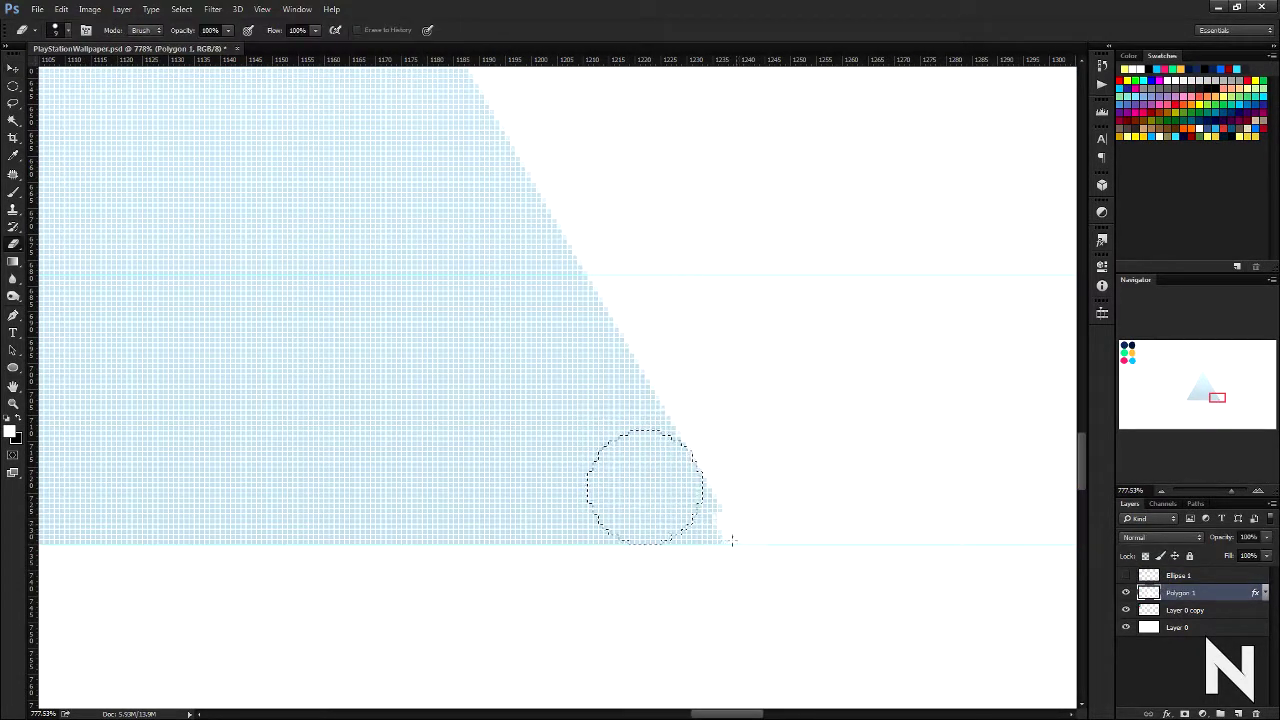
Step: Delete the helper Ellipse 1 layer
scroll(729, 560, "down", 5)
scroll(737, 528, "down", 2)
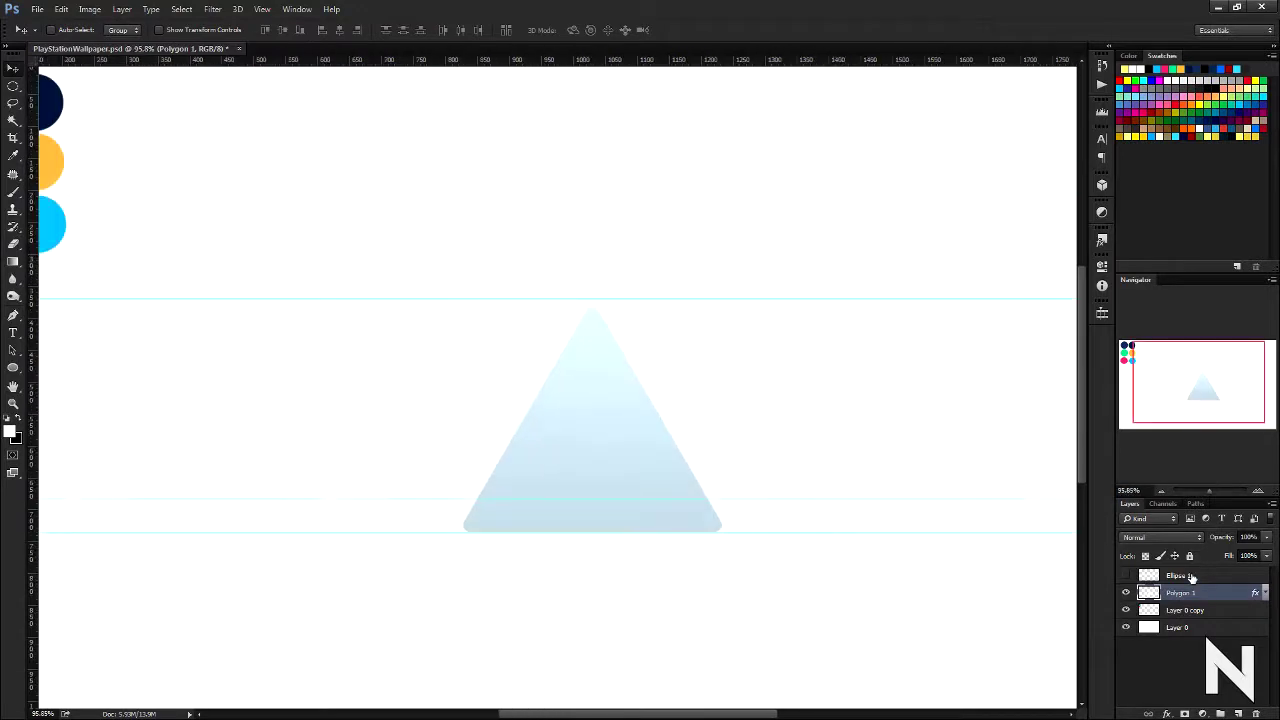
key("v")
key("Delete")
Step: Draw an inner triangle, Polygon 2, scaled to about 77% and centred inside the first
left_click_drag(694, 298, 694, 306)
key("u")
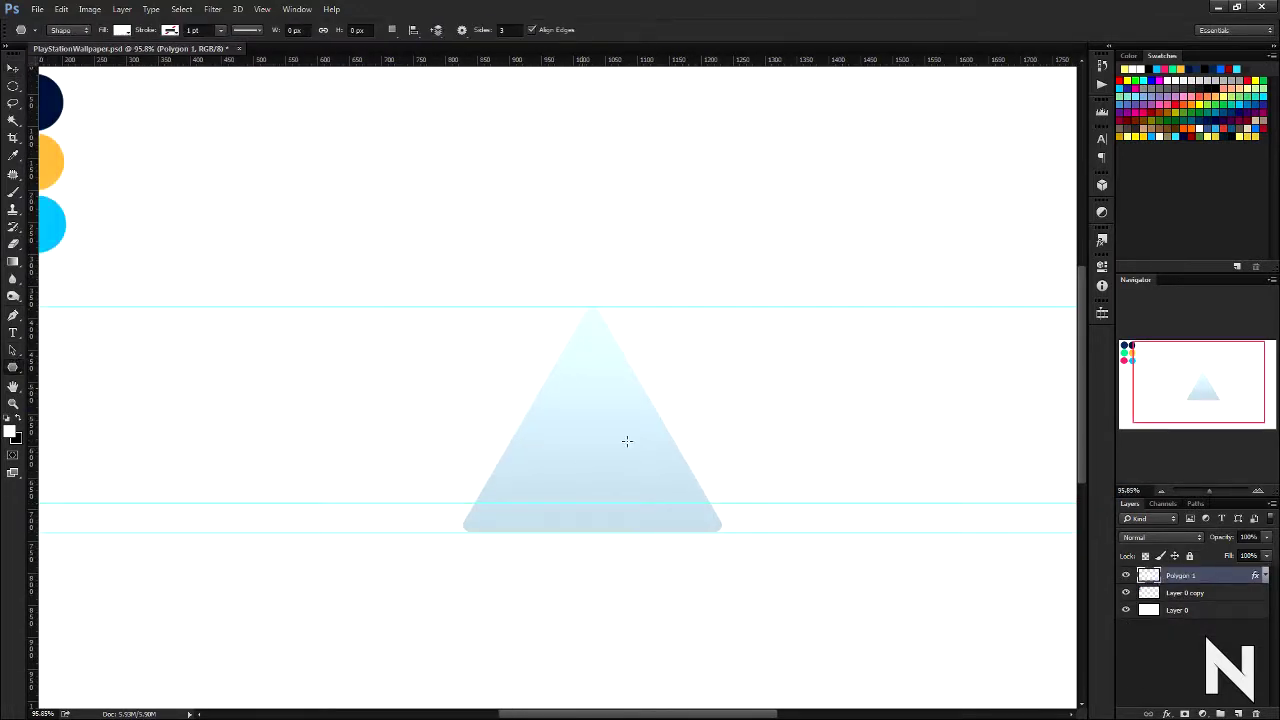
left_click_drag(626, 440, 580, 251)
key("ctrl+t")
left_click_drag(711, 317, 680, 340)
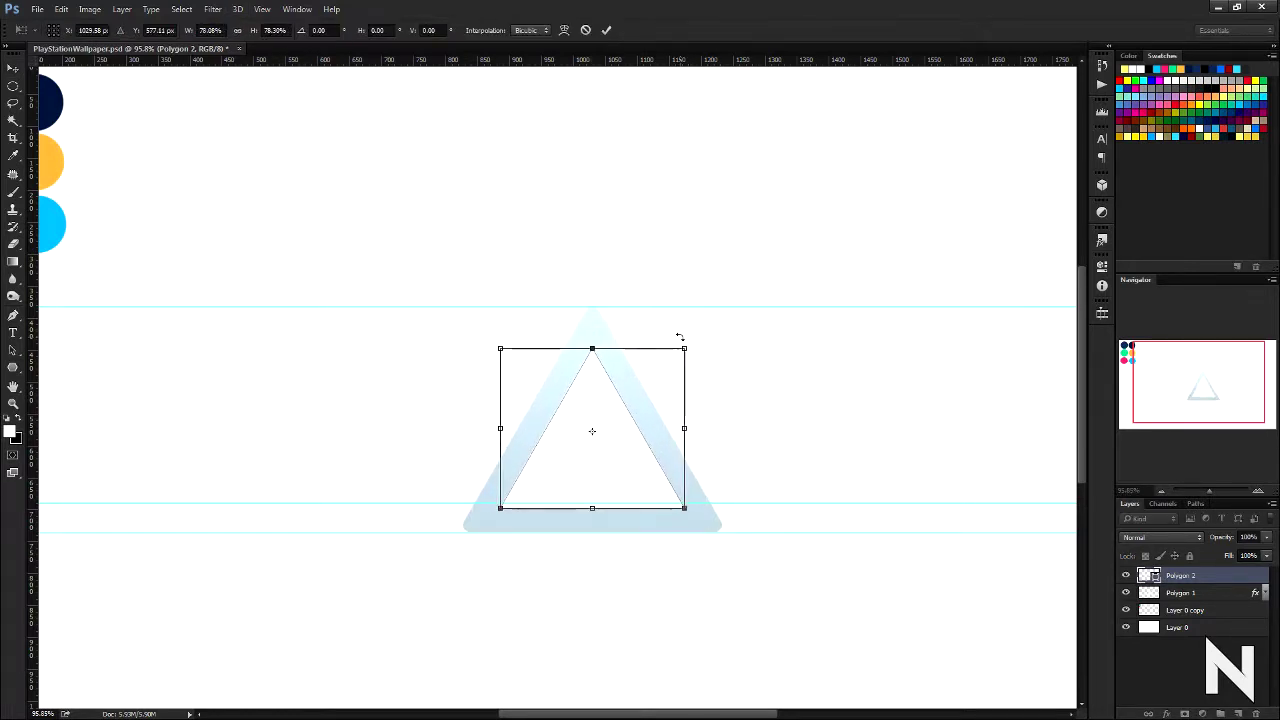
key("Return")
key("ctrl+t")
key("Return")
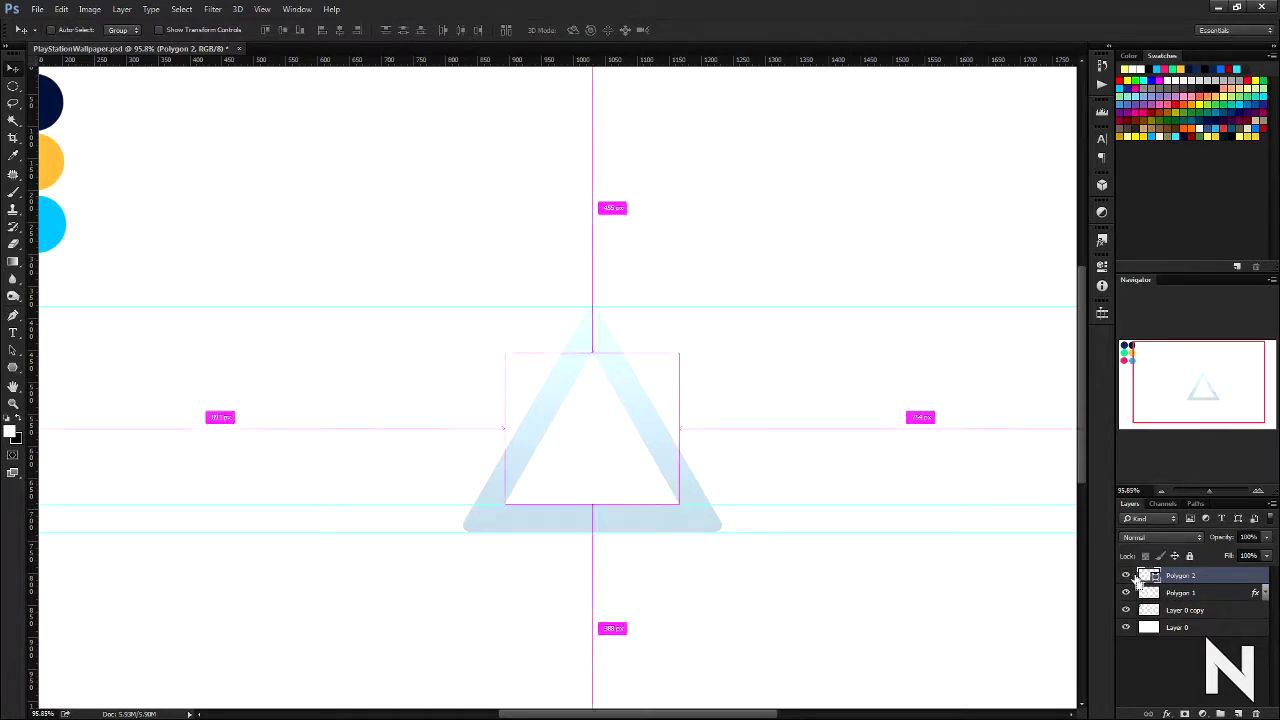
scroll(663, 386, "up", 2)
left_click(1200, 577)
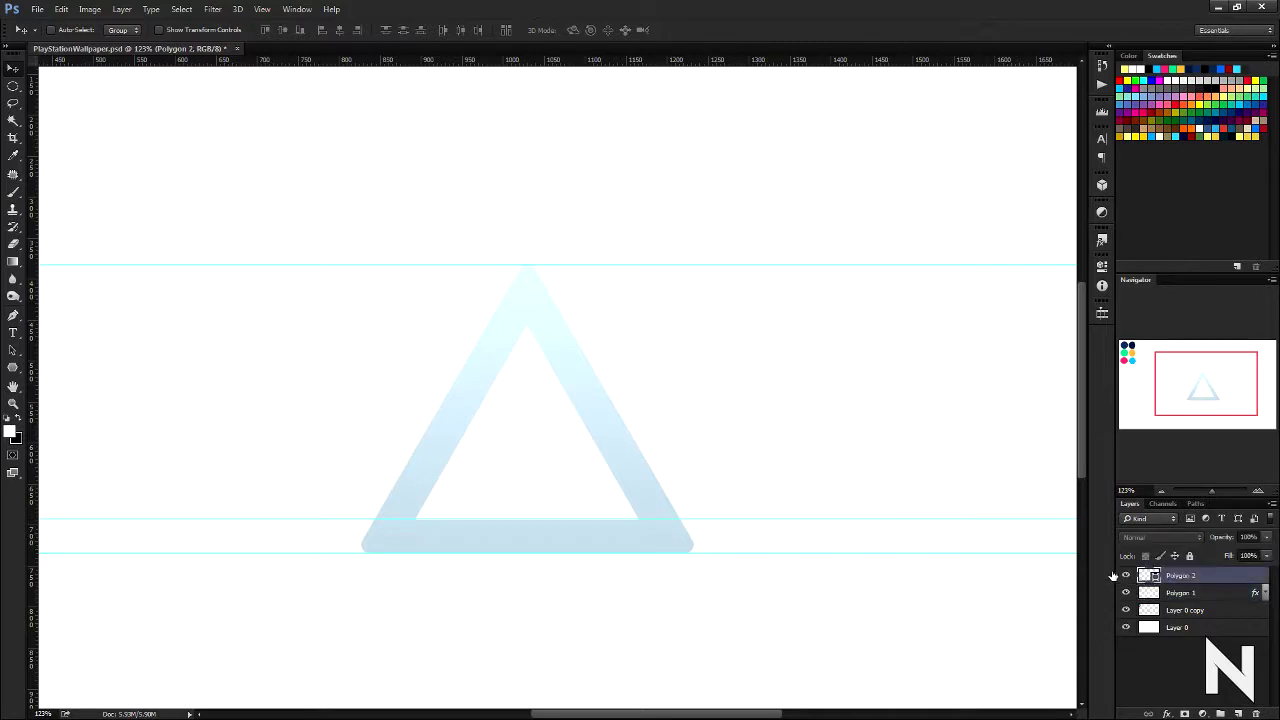
scroll(651, 531, "down", 5)
scroll(548, 527, "up", 4)
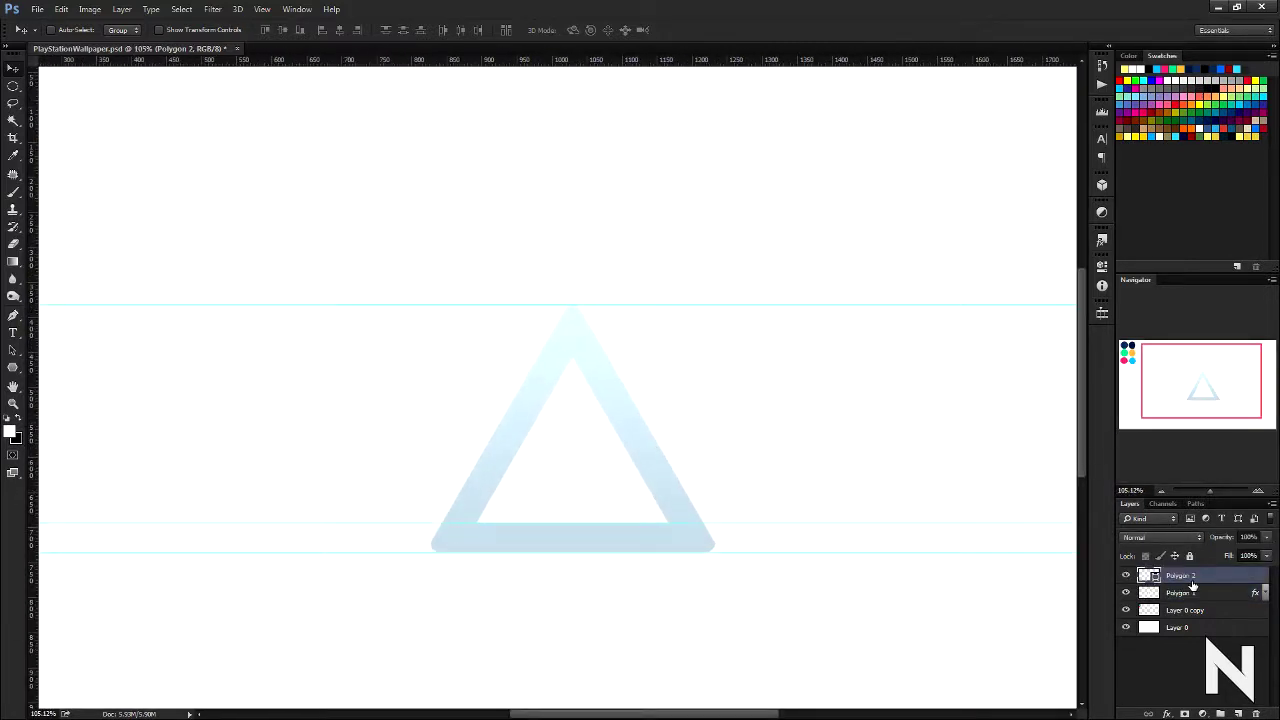
Step: Draw a Pen path across the triangle outline's corner and turn it into a selection
key("p")
scroll(591, 331, "up", 5)
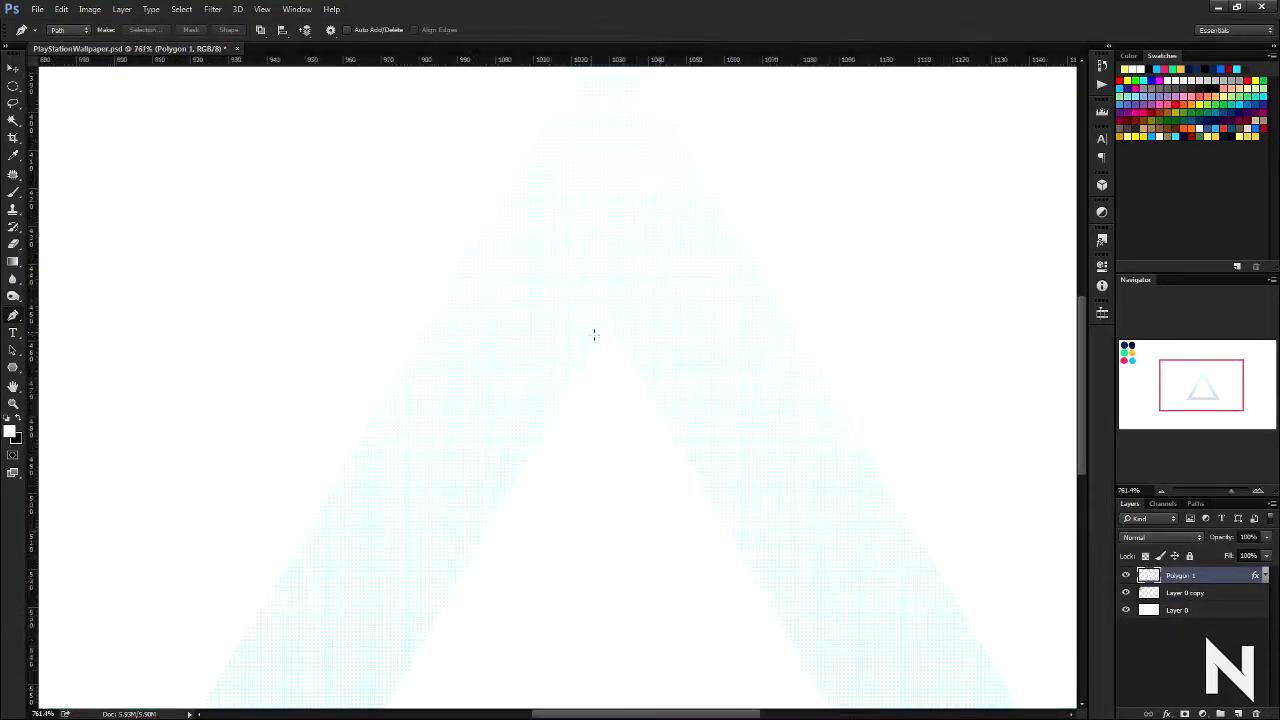
scroll(623, 309, "up", 5)
scroll(569, 517, "down", 4)
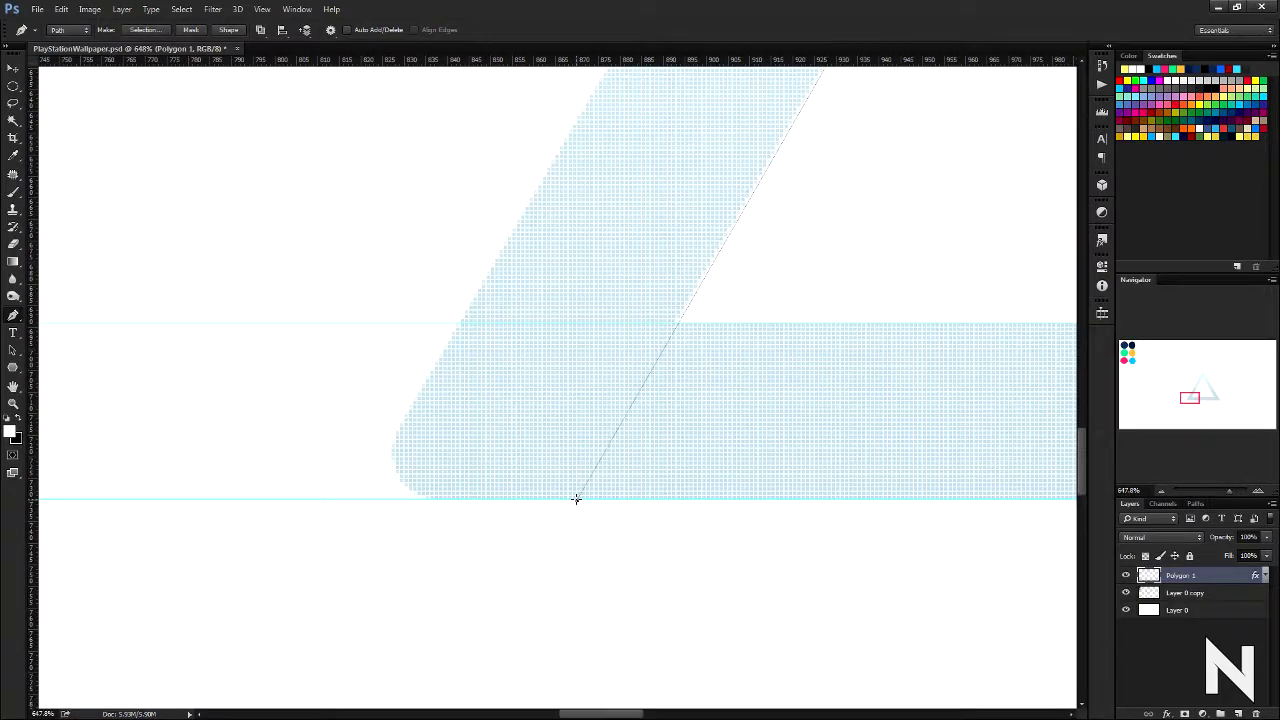
scroll(576, 498, "up", 2)
left_click(572, 535)
scroll(572, 535, "down", 5)
left_click(986, 557)
left_click(814, 514)
key("ctrl+Return")
Step: Move the selected piece onto its own layer and name it T2
right_click(736, 230)
key("Escape")
key("ctrl+j")
key("v")
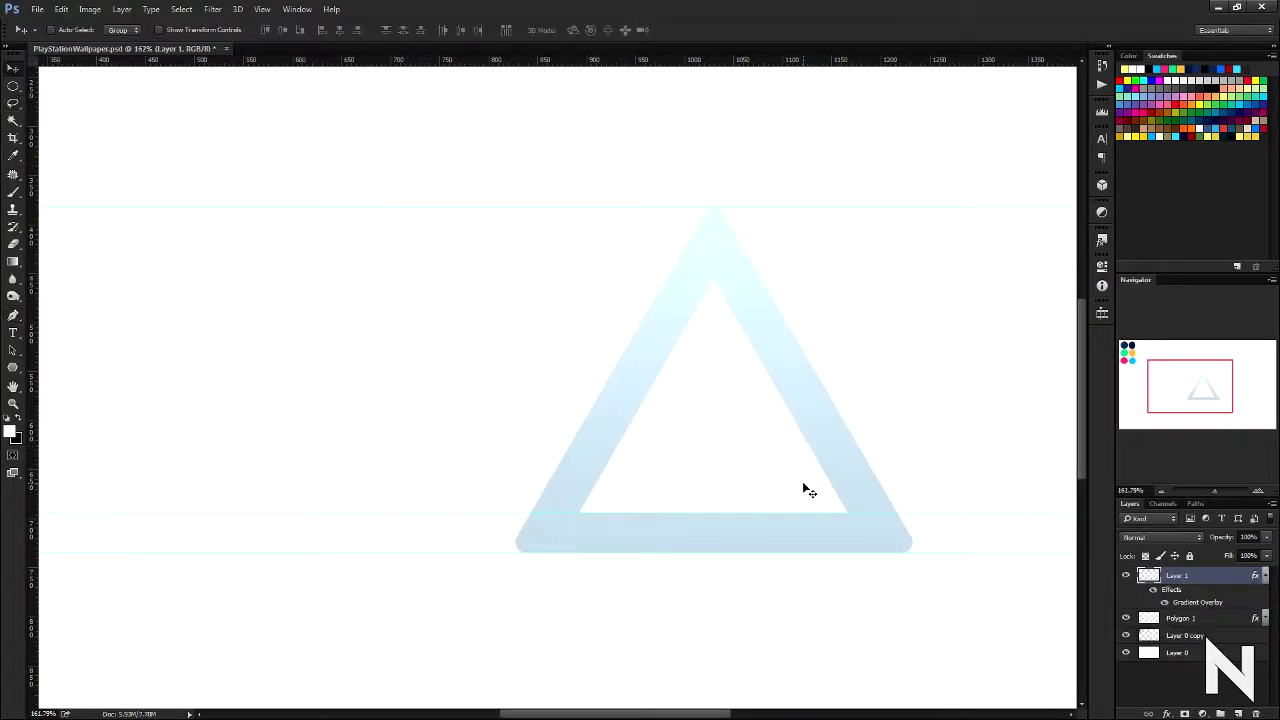
scroll(957, 537, "up", 4)
double_click(1180, 575)
type("T2")
Step: Trim the outline pieces with a rectangular marquee selection, then deselect
left_click(505, 510)
scroll(620, 515, "up", 2)
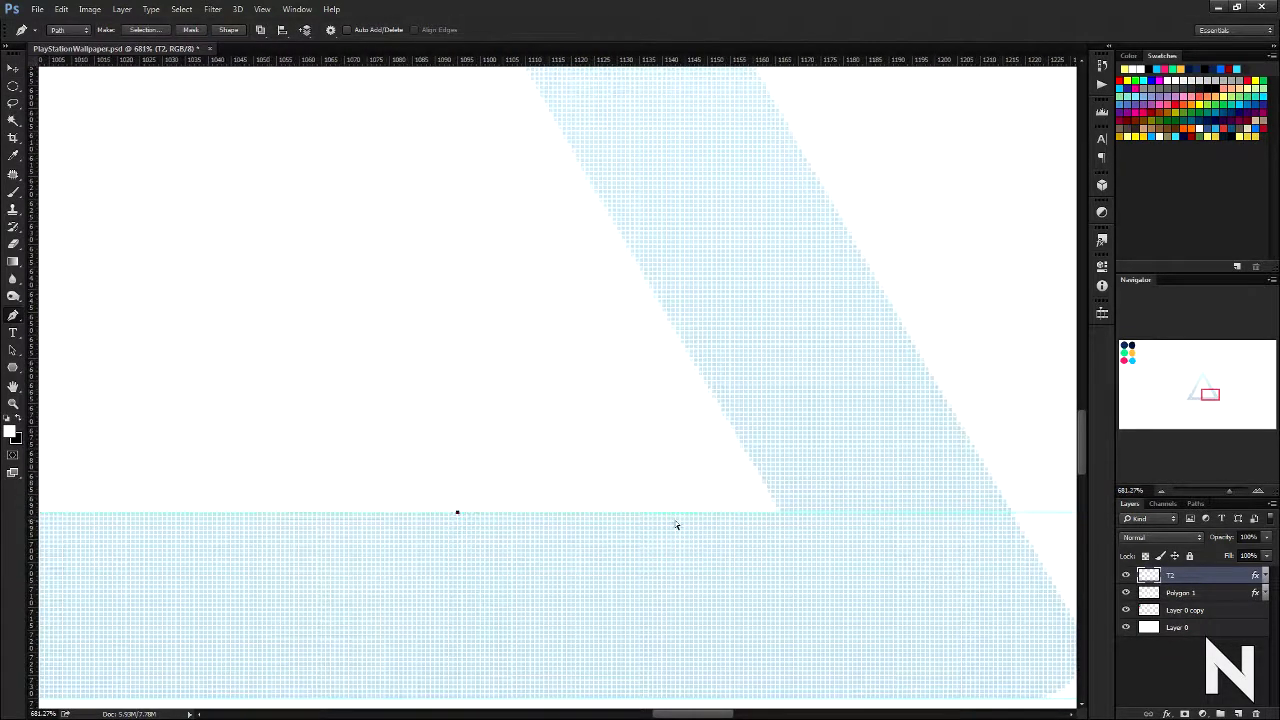
key("alt+bracketleft")
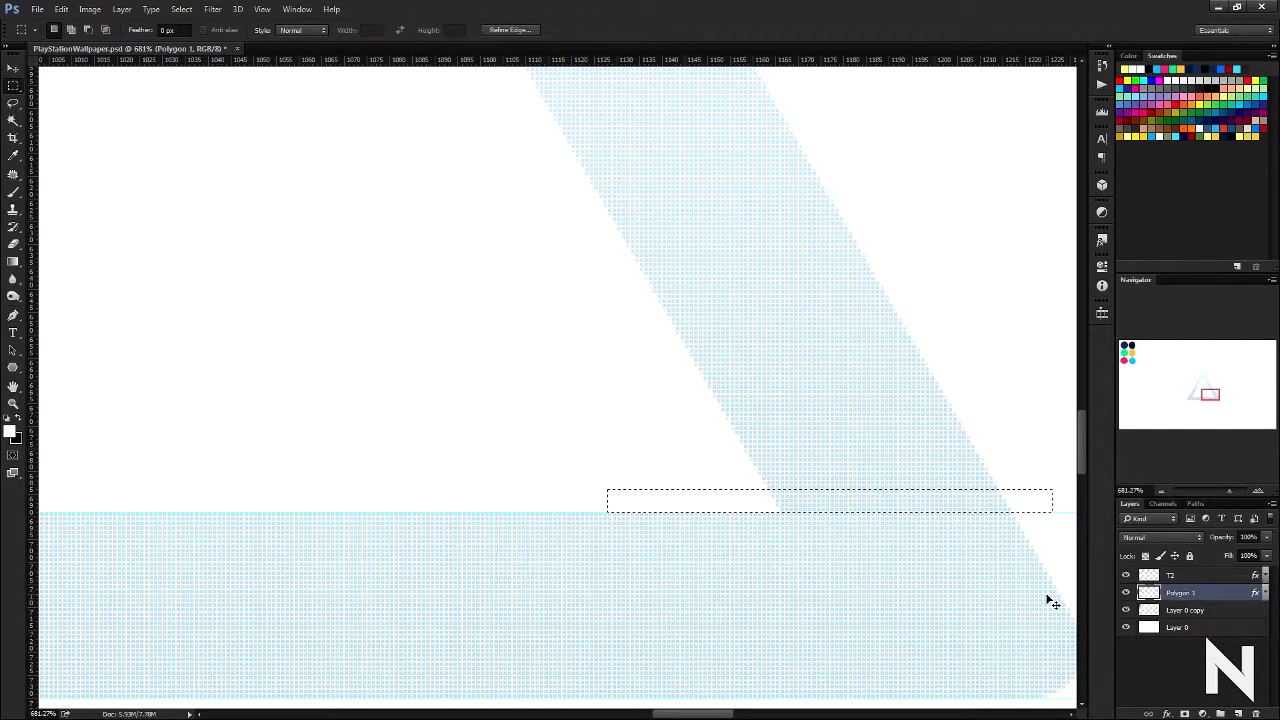
scroll(1049, 600, "down", 5)
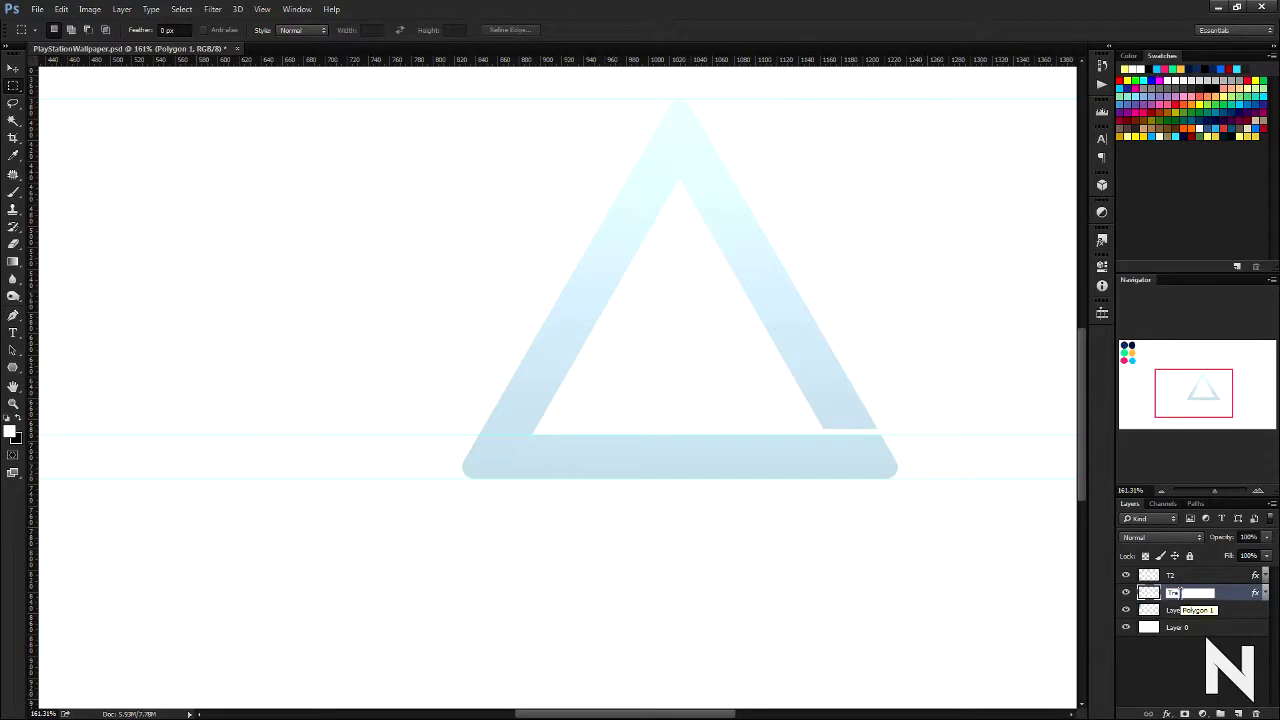
key("alt+bracketright")
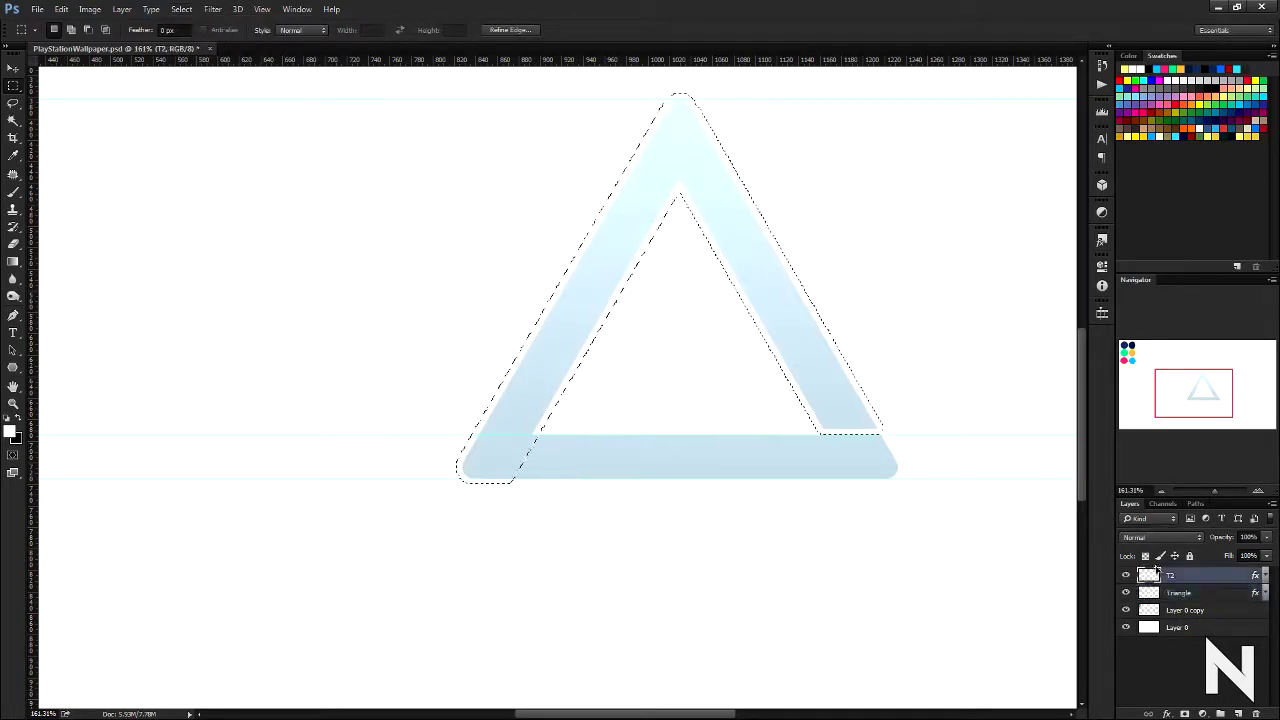
key("ctrl+d")
scroll(856, 514, "down", 4)
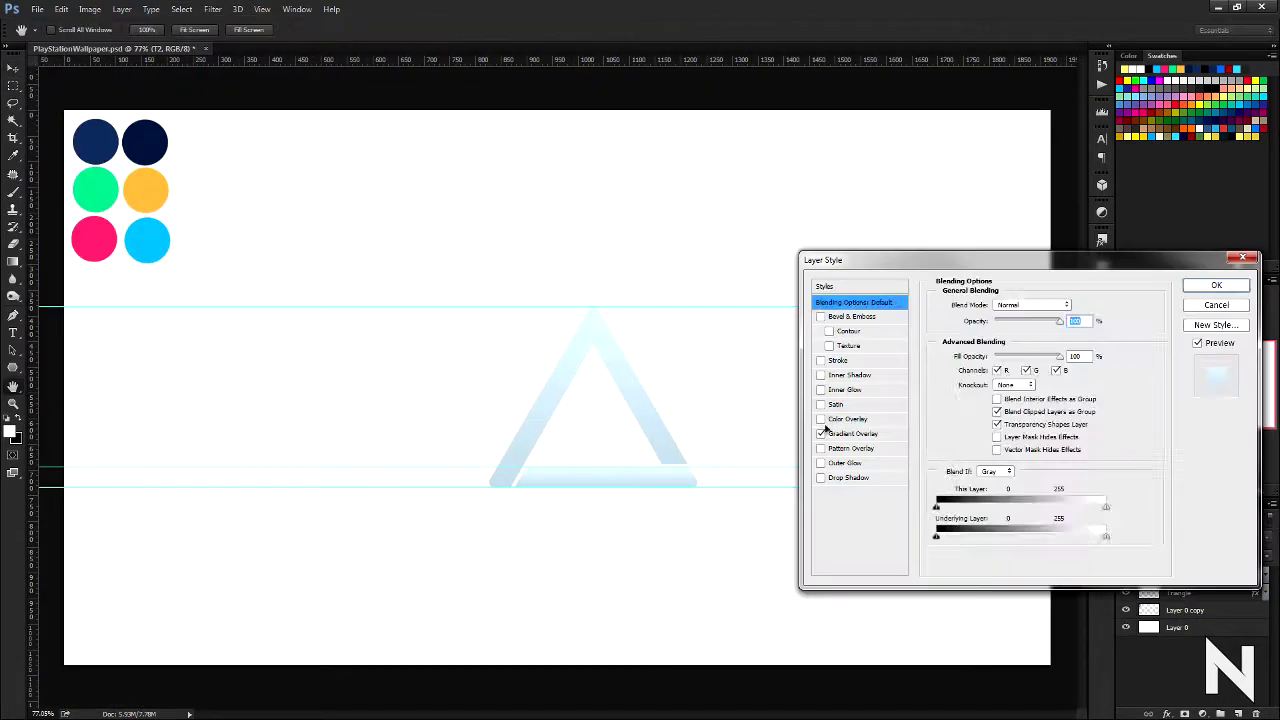
Step: Group T2 and Triangle into a group named Triangle and move it about 225 px left
key("ctrl+g")
double_click(1180, 575)
type("Triangle")
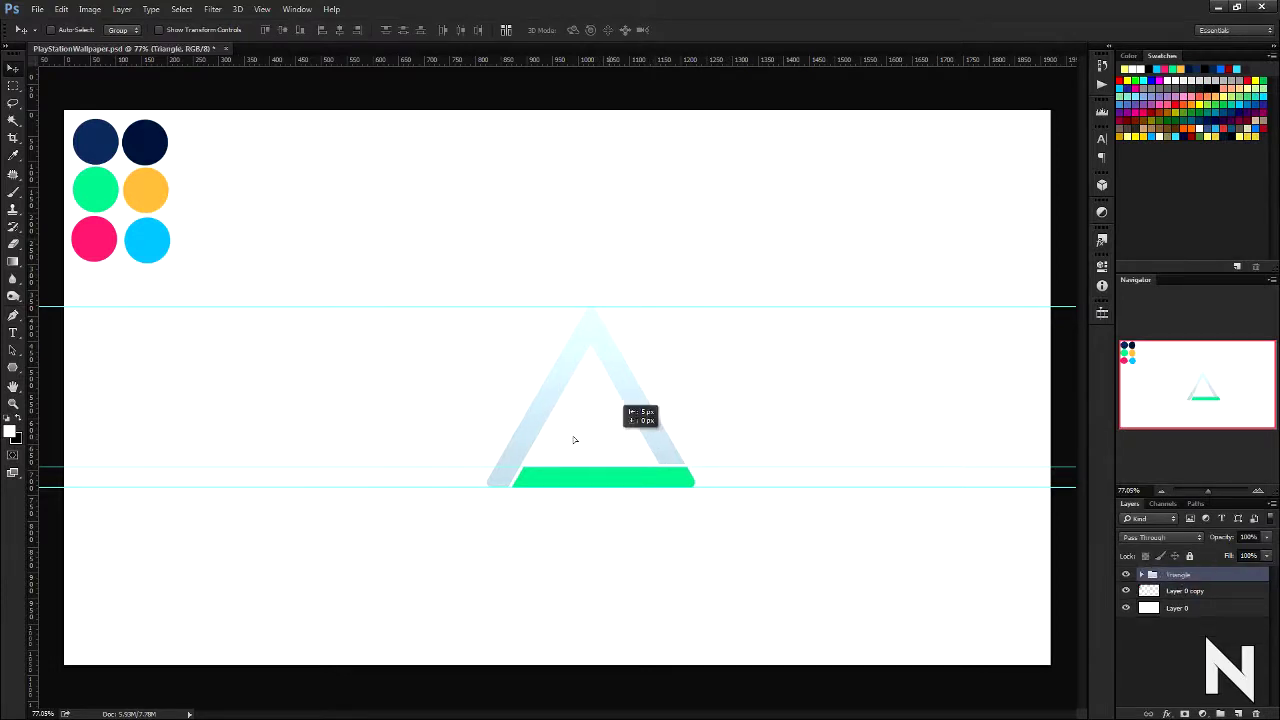
left_click_drag(574, 439, 423, 418)
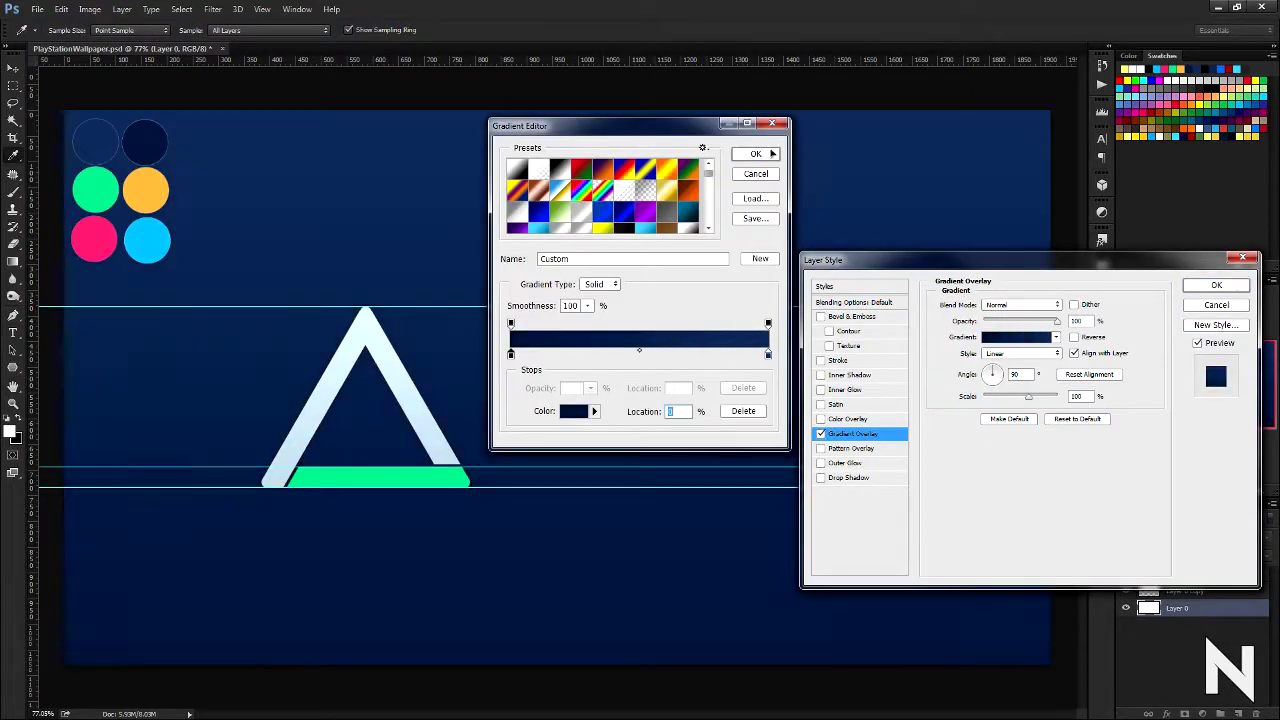
Step: Set the background Layer 0 gradient overlay style to Radial
left_click(1004, 373)
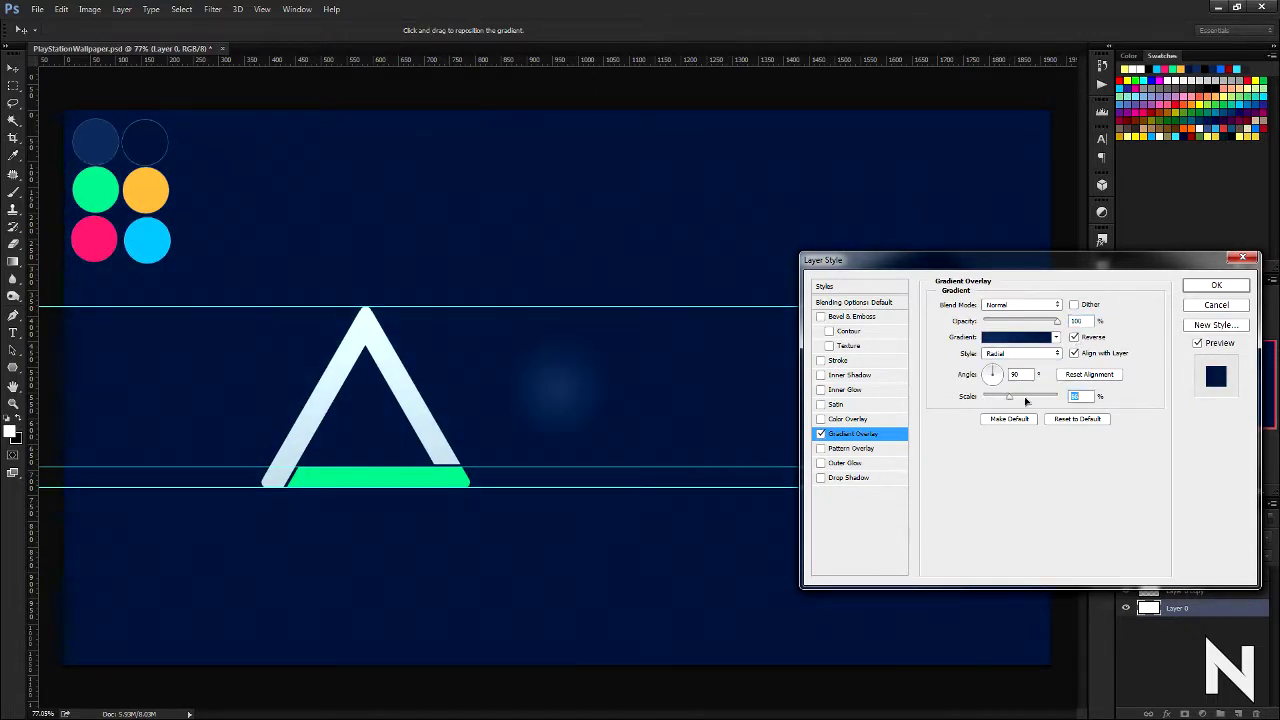
right_click(13, 367)
left_click(80, 392)
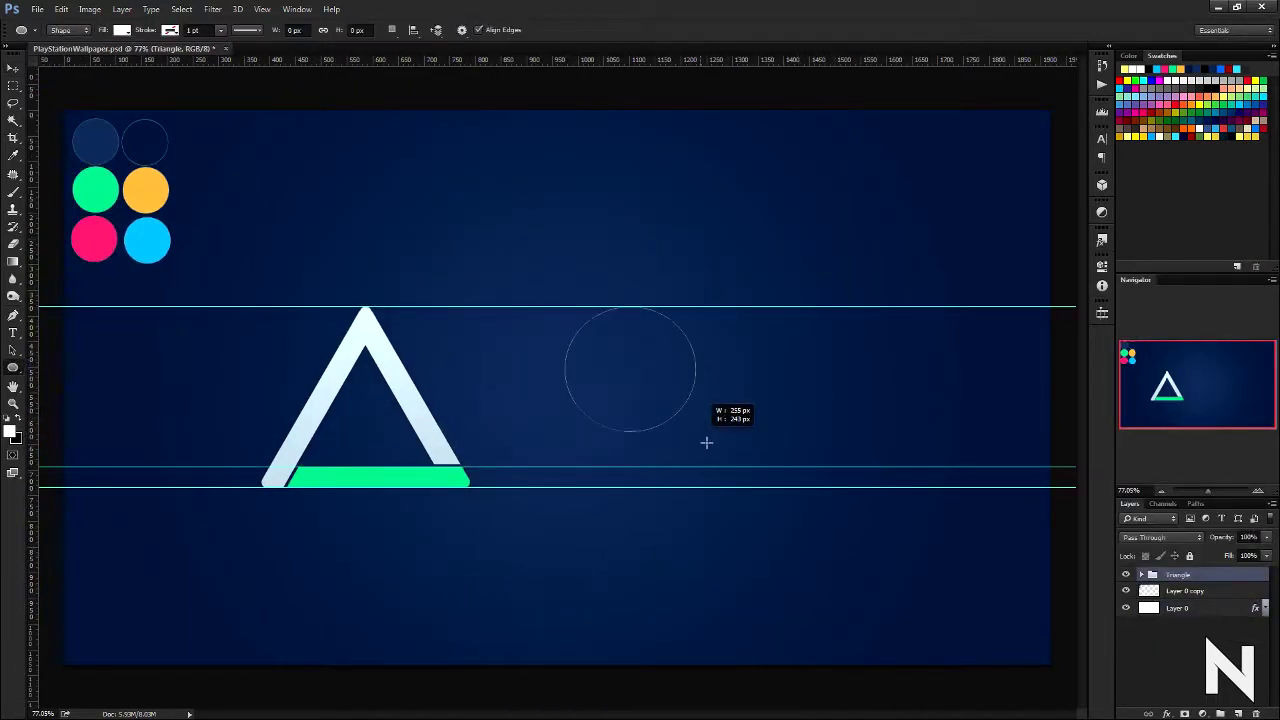
Step: Draw a white circle beside the triangle and add guides through its centre
left_click_drag(562, 305, 748, 490)
key("v")
left_click_drag(655, 388, 556, 388)
scroll(562, 370, "up", 1)
left_click_drag(30, 342, 543, 342)
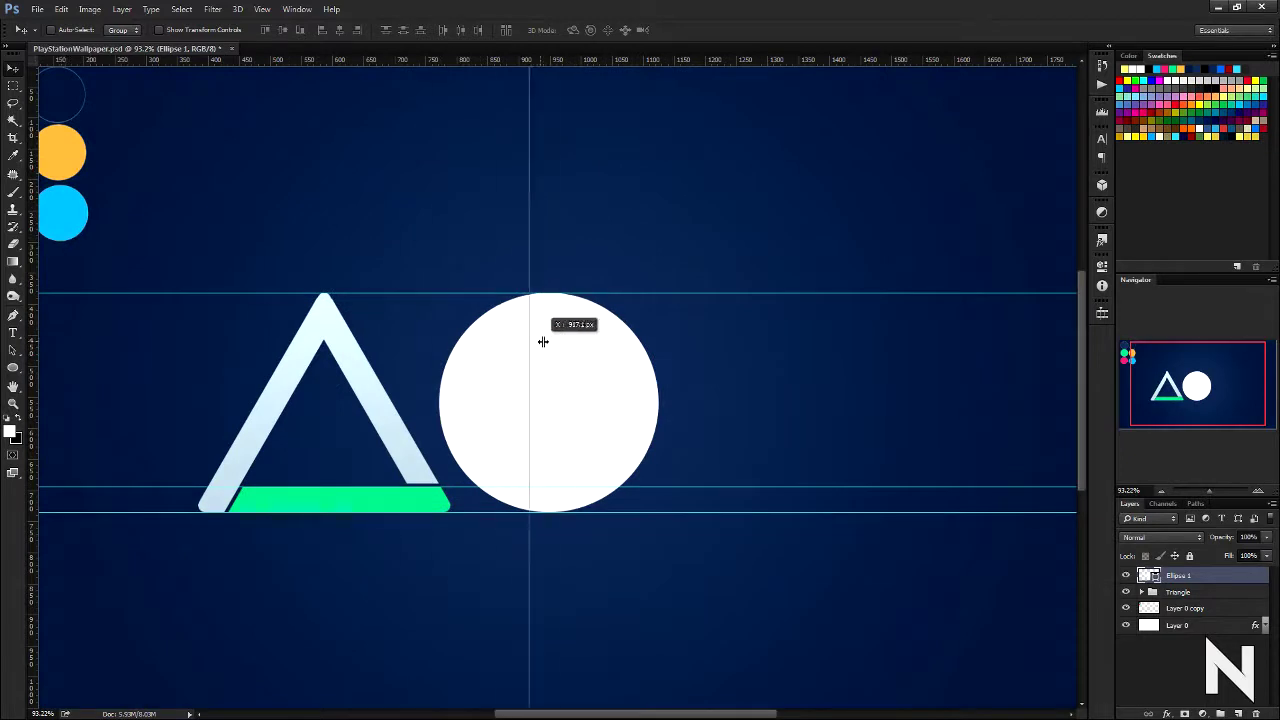
mouse_move(586, 60)
left_mouse_down()
mouse_move(566, 416)
mouse_move(548, 402)
mouse_move(616, 474)
left_mouse_up()
Step: Rasterize the circle and cut out its centre with an elliptical selection to form a ring
right_click(13, 86)
left_click(80, 94)
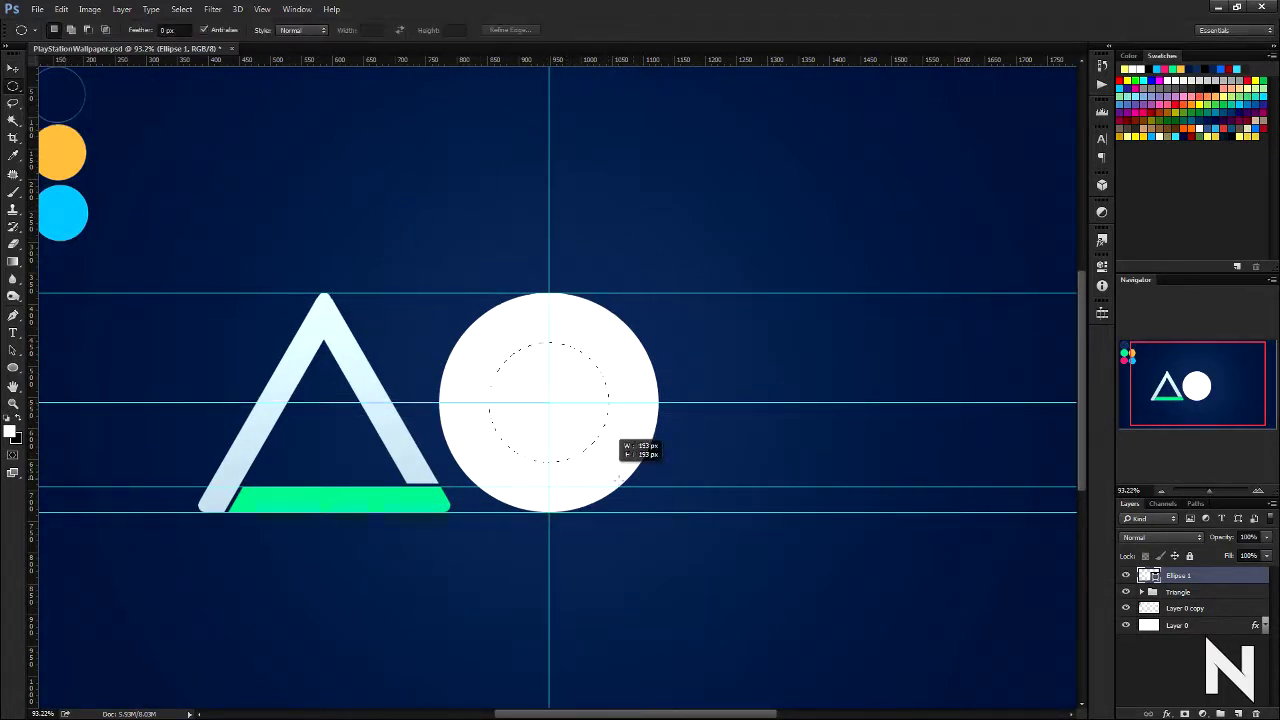
right_click(1180, 575)
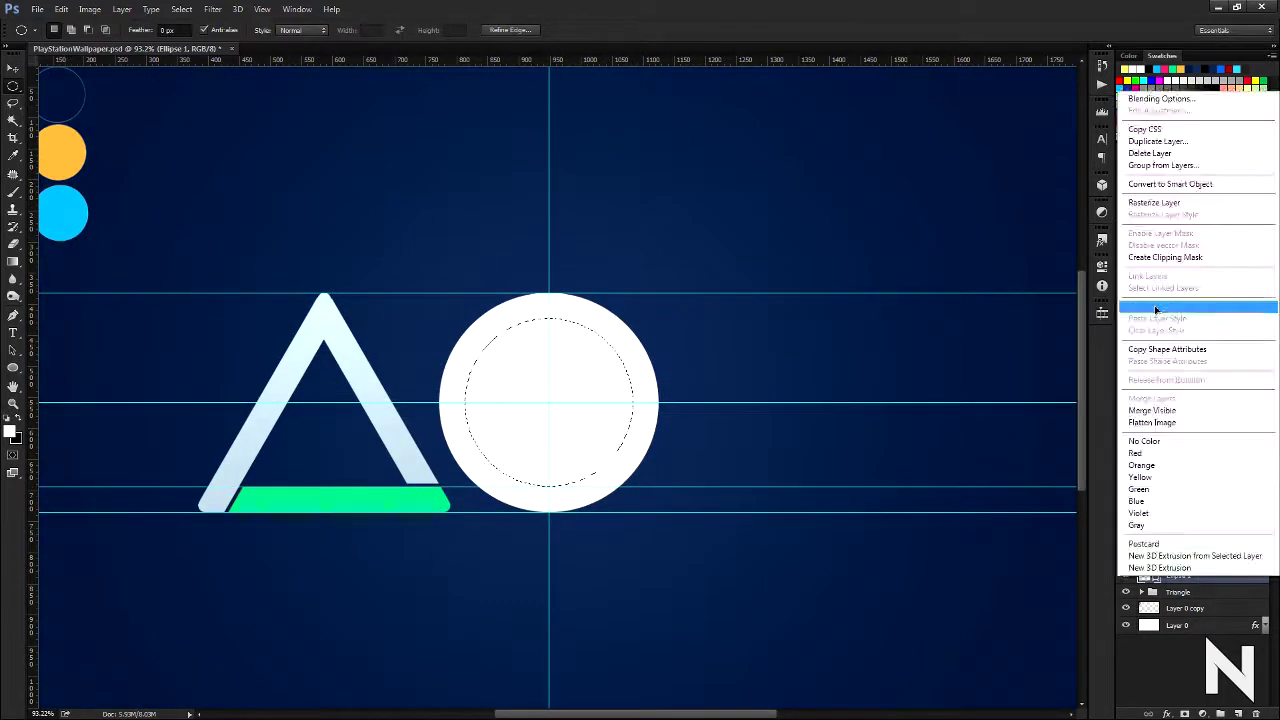
left_click(1143, 200)
key("Delete")
key("ctrl+d")
Step: Rename the ring layer Circle and paste the triangle's gradient layer style onto it
double_click(1180, 575)
type("Circle")
key("Return")
right_click(1180, 575)
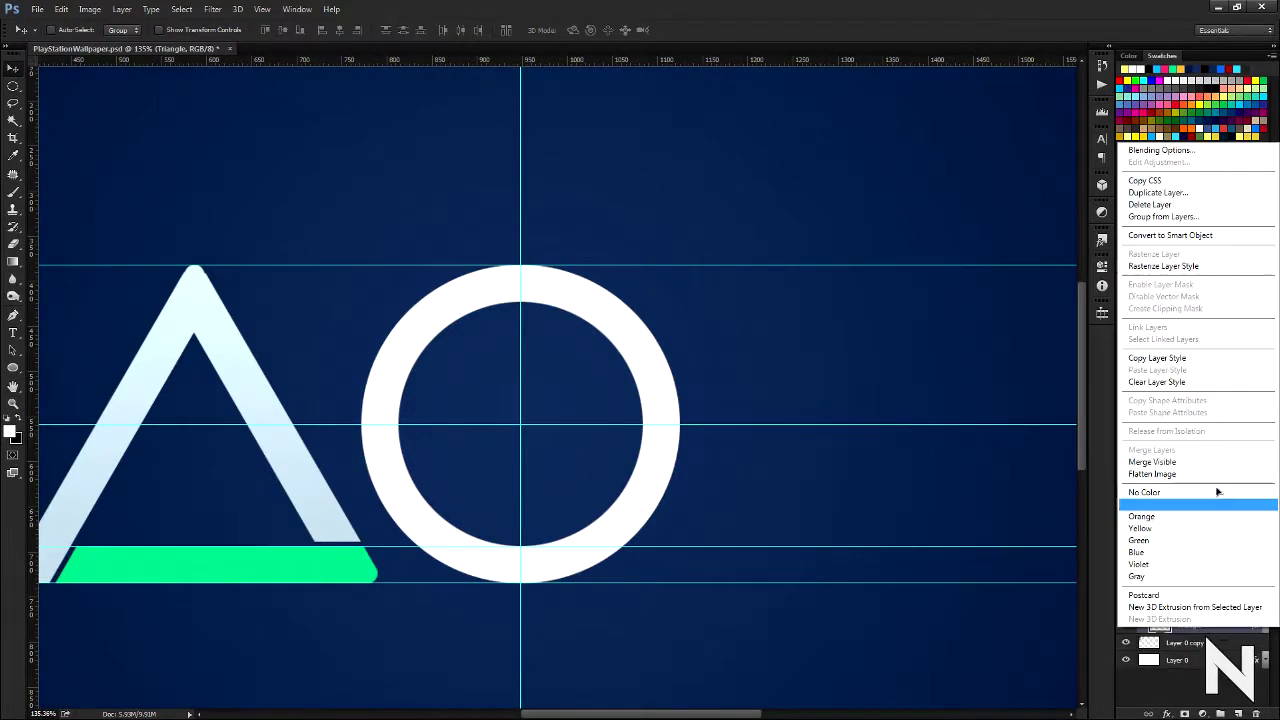
left_click(1165, 316)
Step: Draw a Pen path around the ring's lower-left arc
key("p")
scroll(554, 581, "up", 5)
scroll(687, 513, "down", 2)
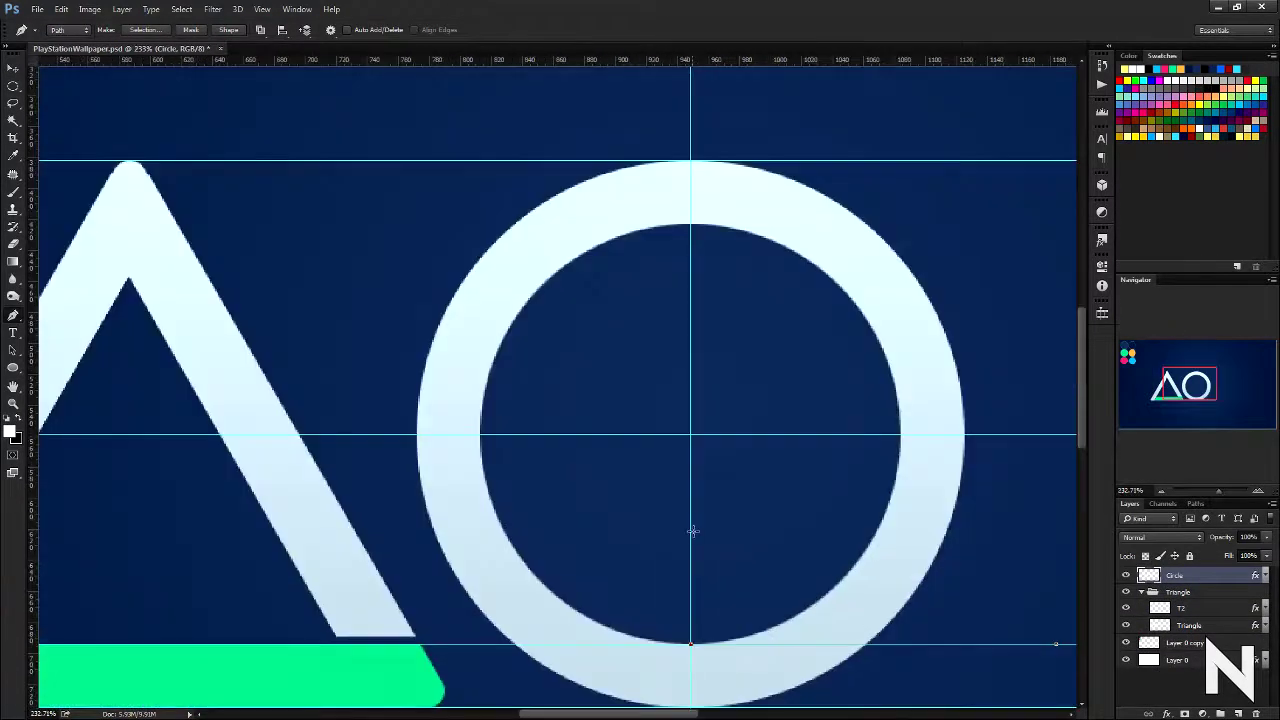
scroll(535, 460, "up", 5)
left_click_drag(471, 391, 500, 300)
scroll(572, 258, "down", 6)
right_click(558, 338)
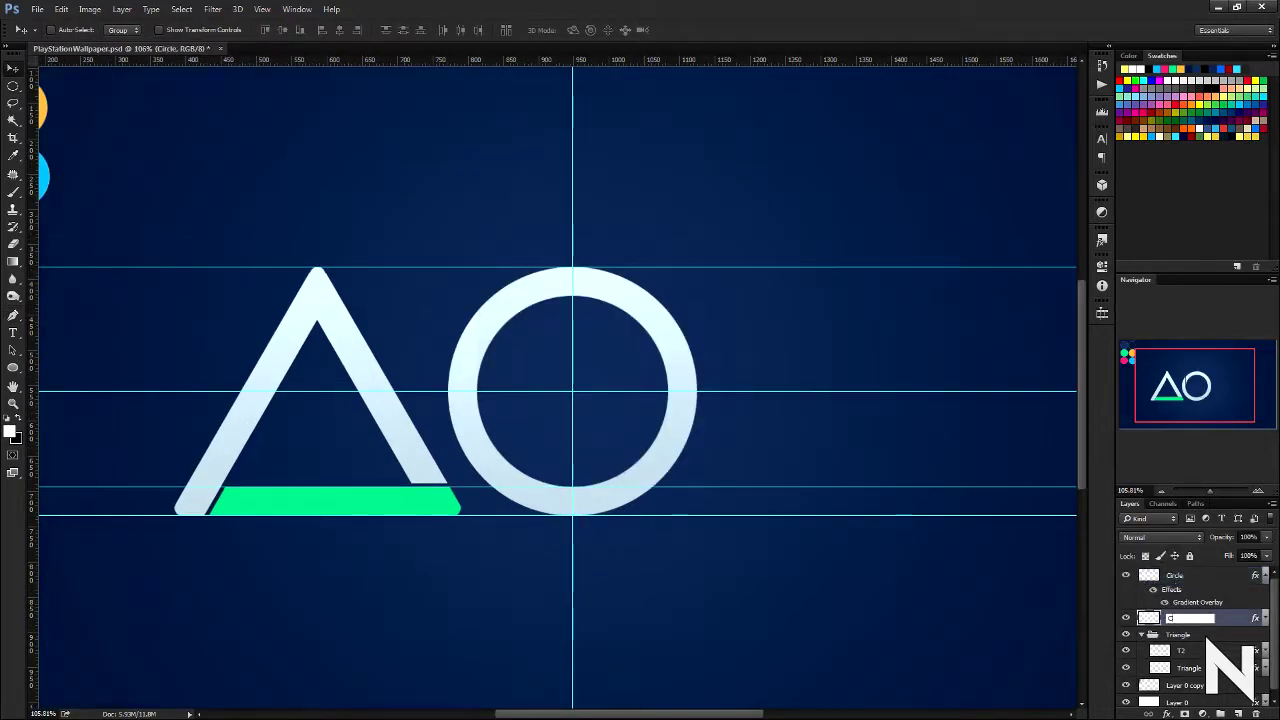
Step: Split the lower-left arc onto a layer named C2 and colour it orange
type("C2")
key("Return")
key("ctrl+plus")
left_click(181, 9)
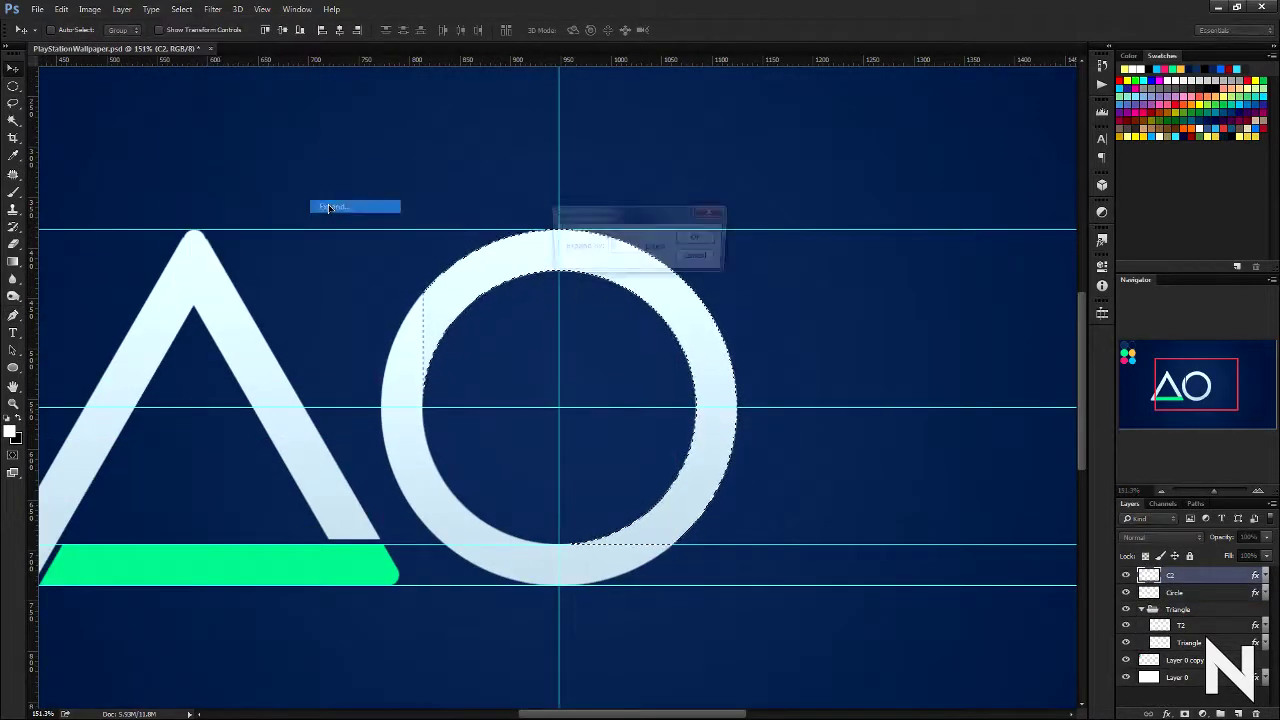
left_click(181, 9)
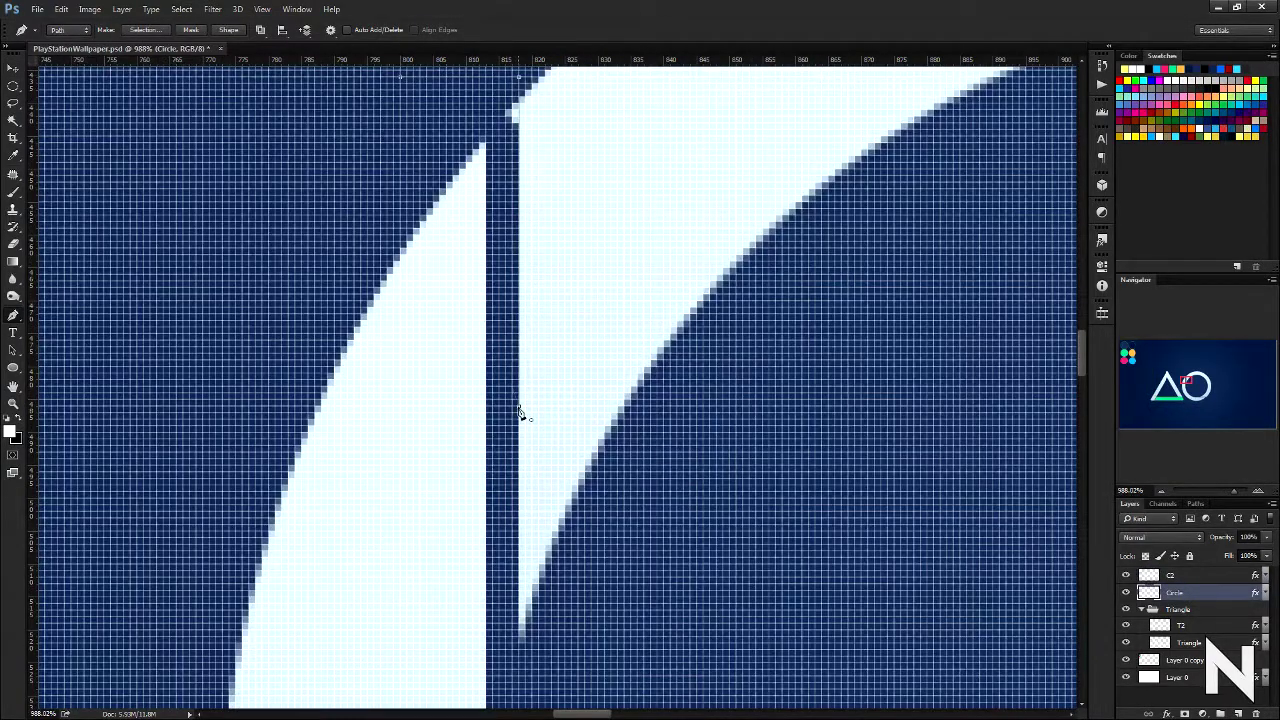
scroll(551, 428, "down", 3)
scroll(631, 449, "up", 3)
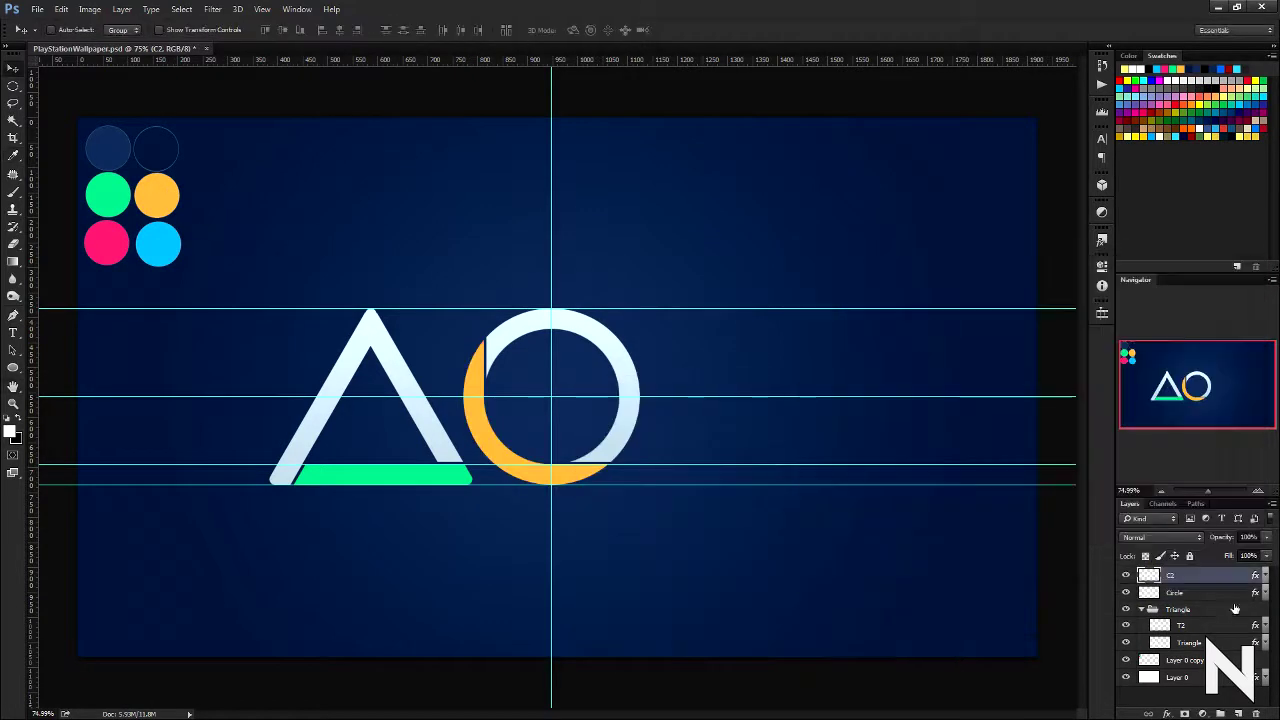
Step: Group the ring pieces and name the group Circle
key("ctrl+g")
double_click(1178, 575)
type("Circle")
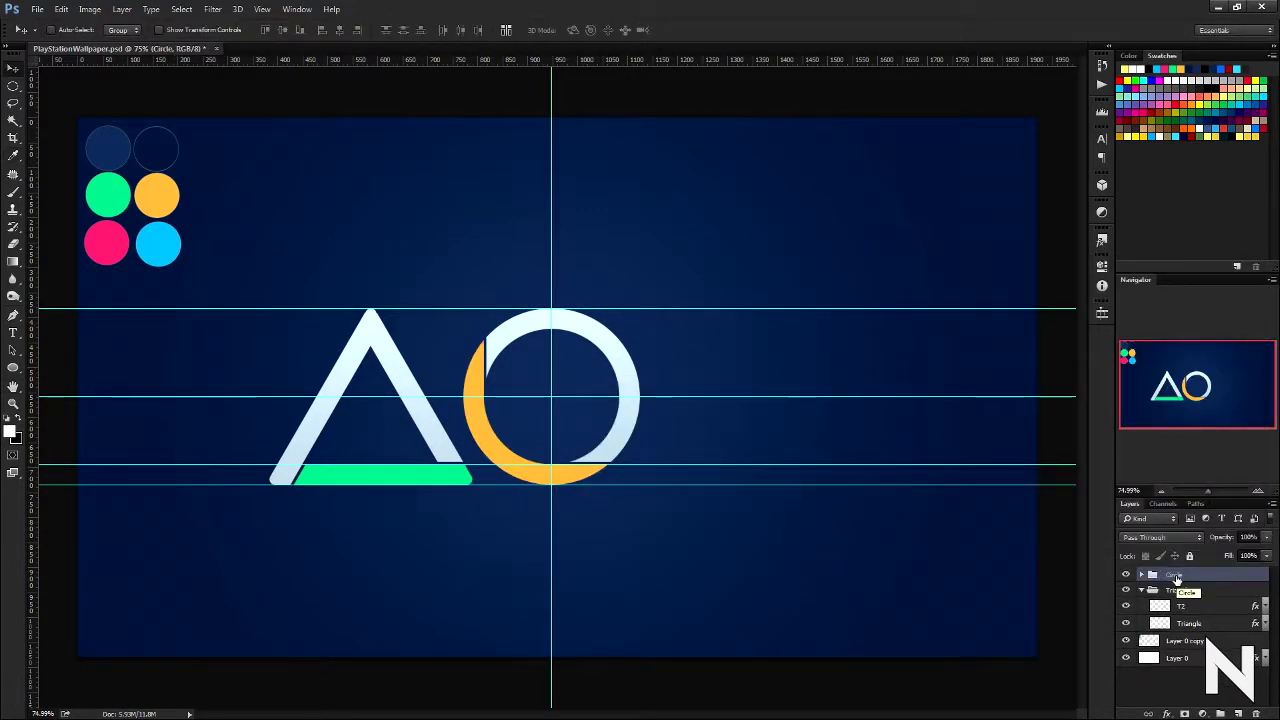
key("u")
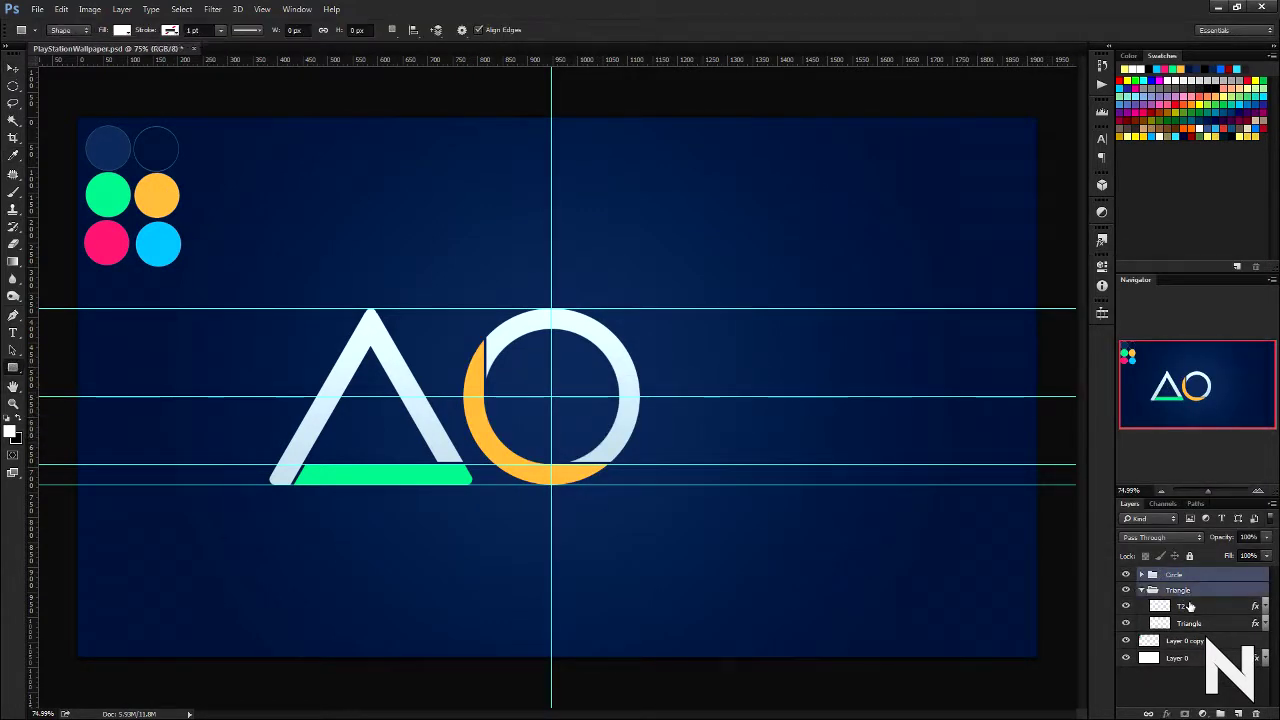
Step: Draw a white square right of the ring and place a small circle on its corner
left_click_drag(586, 306, 757, 486)
left_click(1229, 580)
left_click_drag(427, 261, 462, 296)
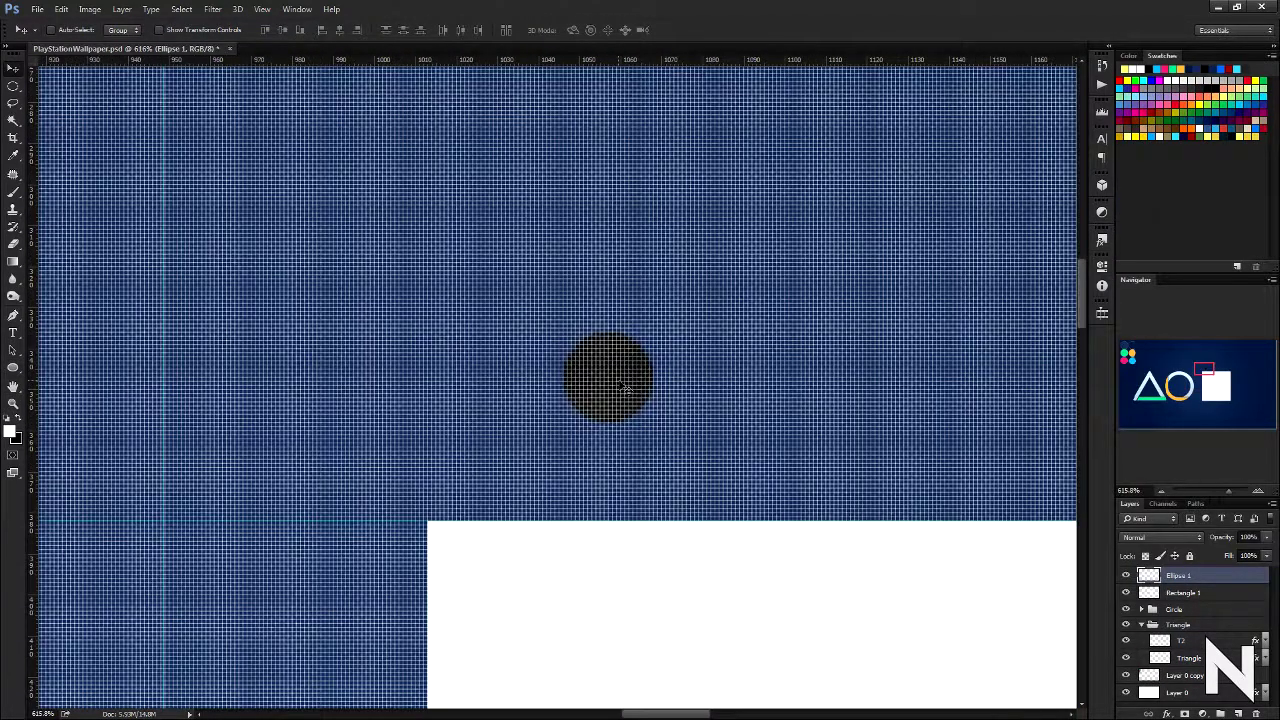
left_click_drag(606, 371, 471, 563)
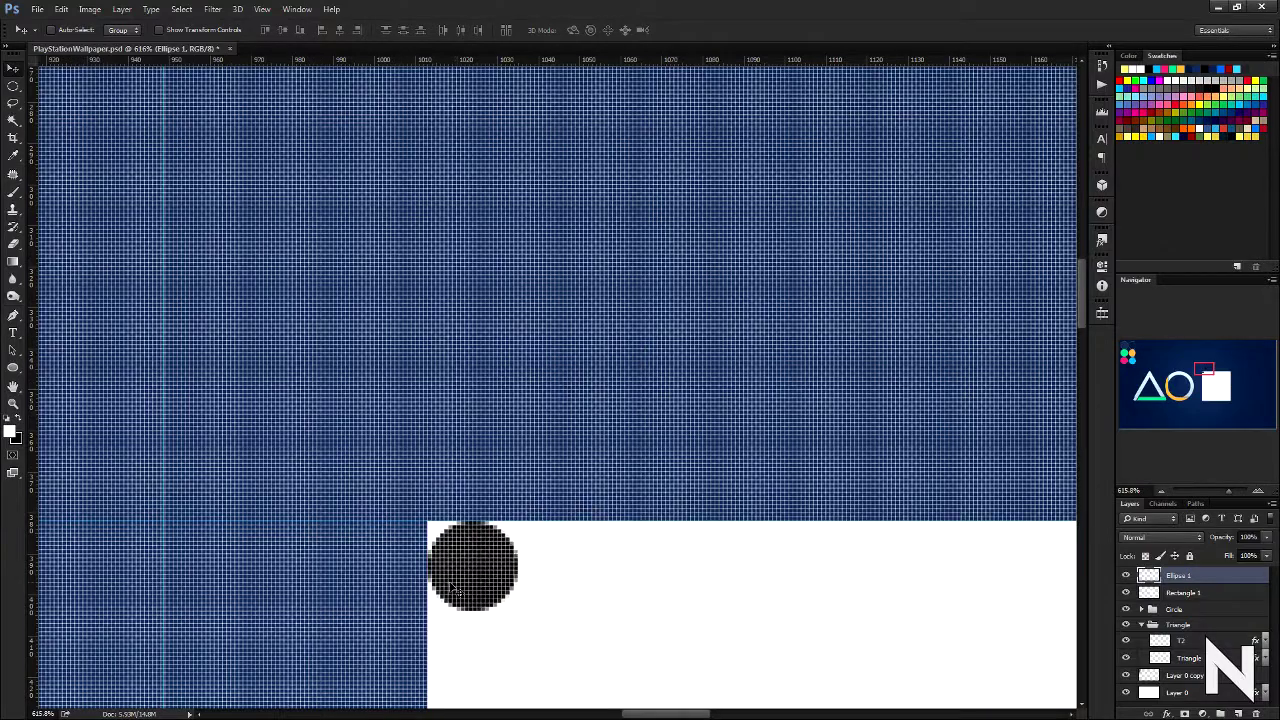
Step: Use the small circle as a selection to erase the square's corner into a round
left_click(1148, 575, "ctrl")
left_click(1126, 575)
left_click(1140, 592)
key("e")
left_click_drag(460, 471, 421, 511)
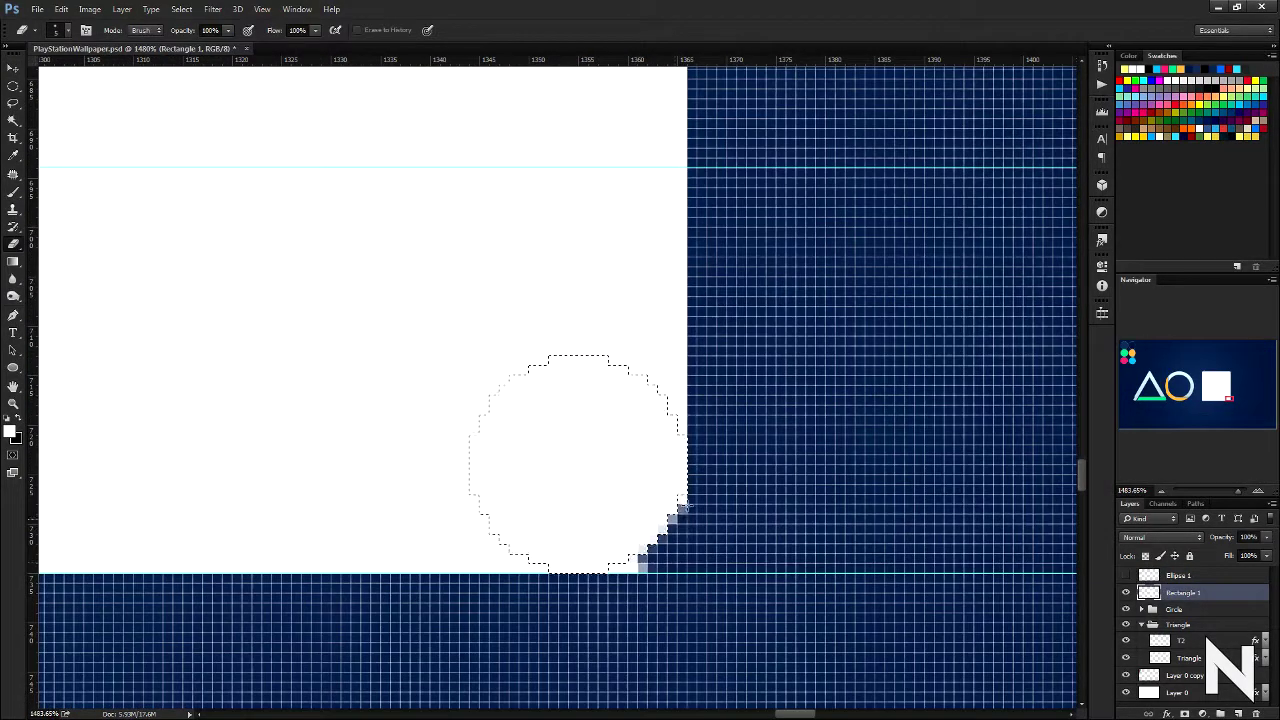
scroll(666, 551, "down", 1)
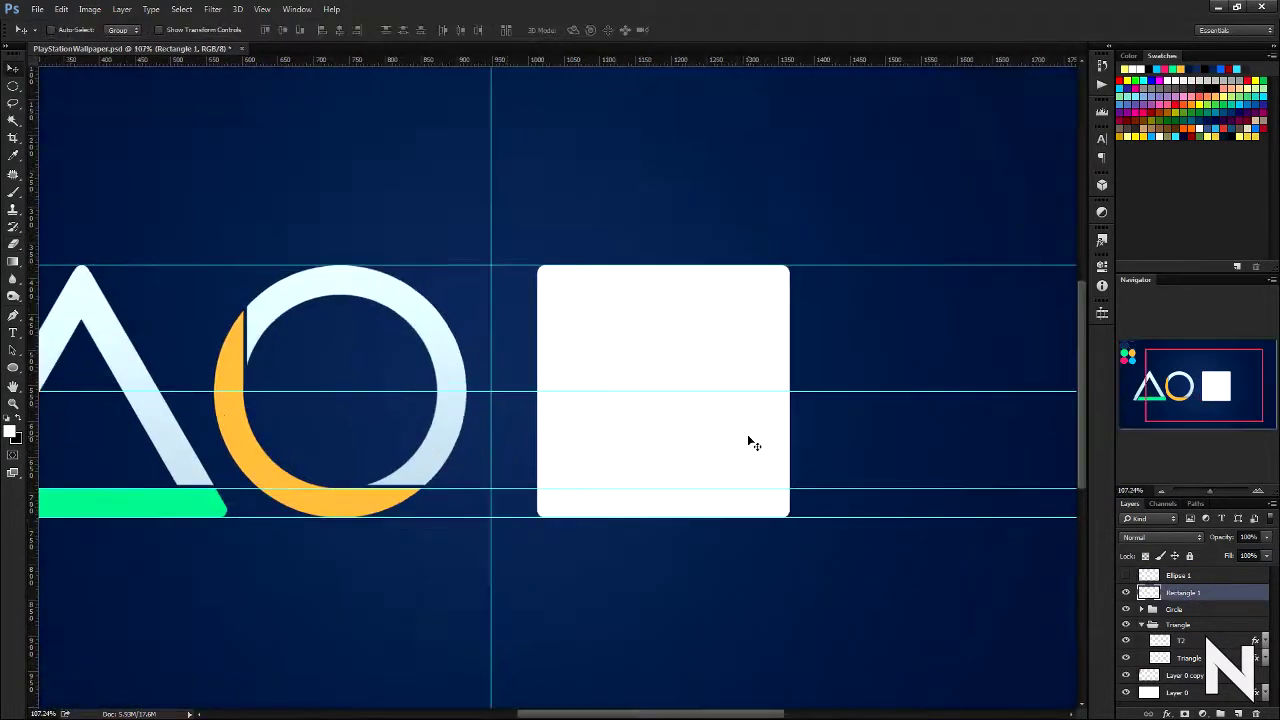
Step: Paste the gradient style onto the square and subtract an inner rectangle to hollow it out
right_click(1183, 575)
left_click(1110, 321)
key("u")
left_click_drag(663, 391, 760, 488)
scroll(466, 240, "up", 3)
key("ctrl+t")
left_click_drag(666, 486, 709, 534)
key("Return")
key("v")
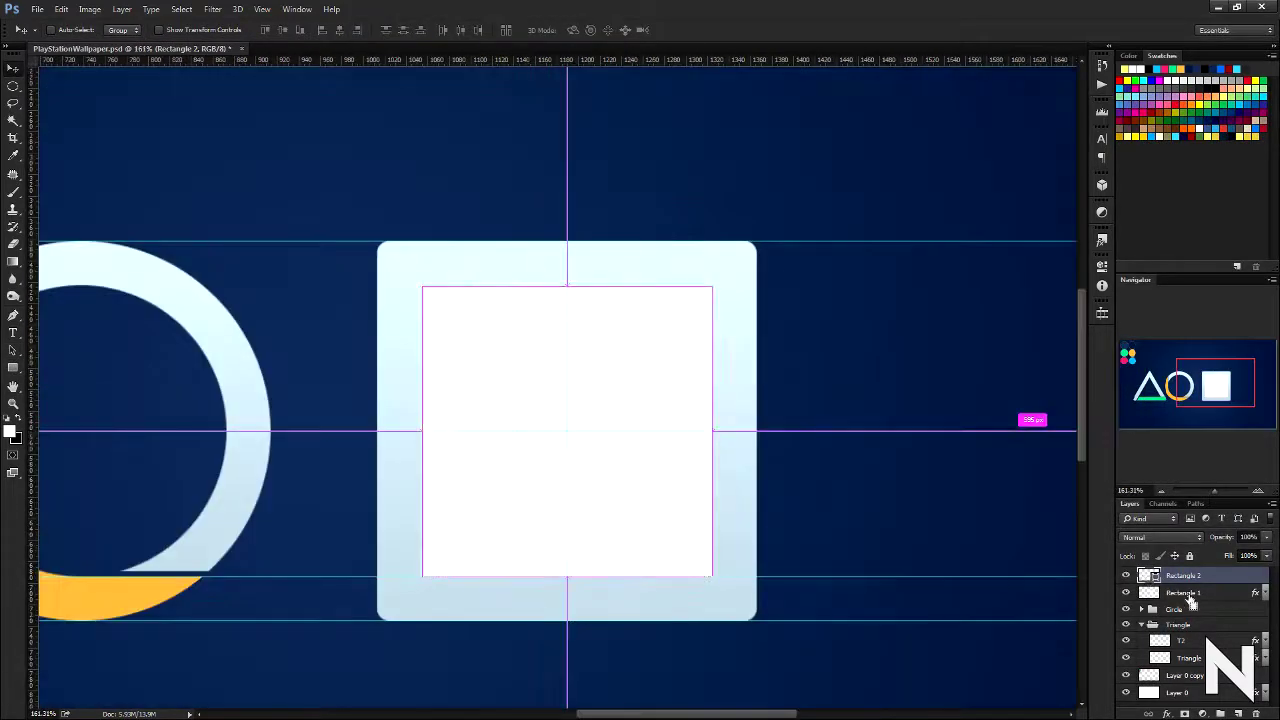
left_click(1189, 593, "shift")
key("ctrl+e")
scroll(660, 500, "down", 2)
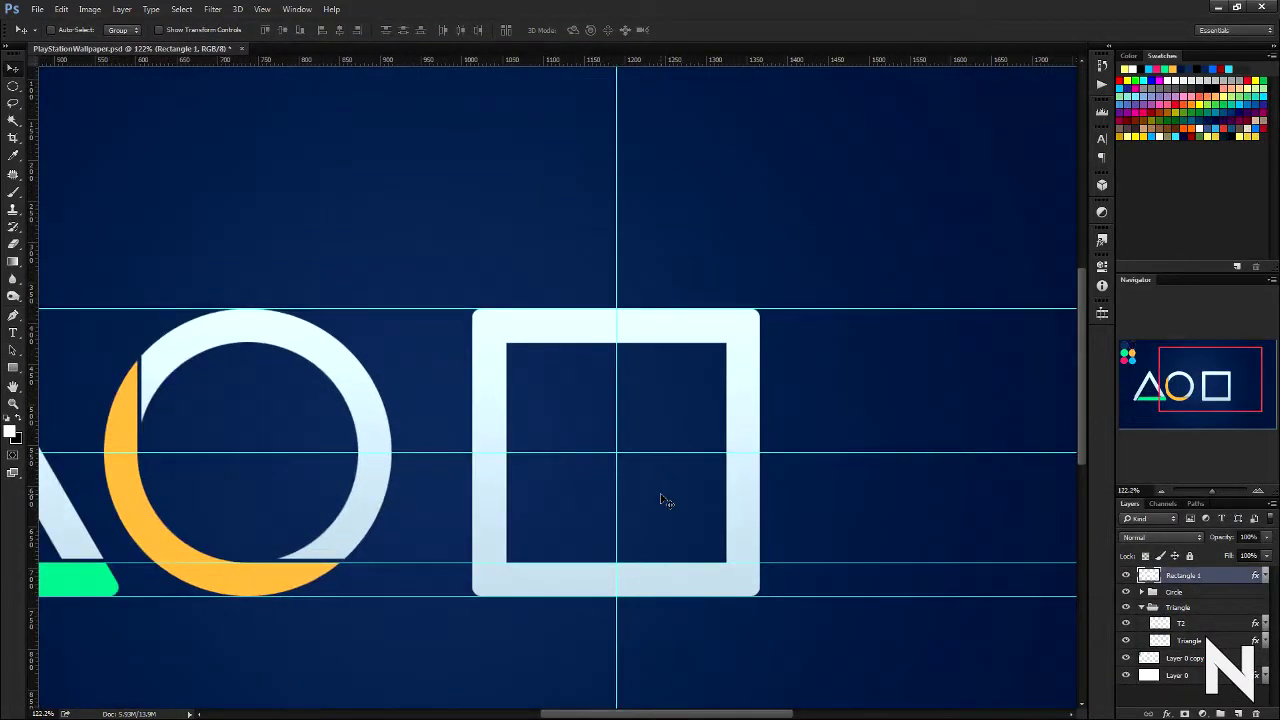
Step: Cut the bottom bar along a two-point Pen path and copy it onto its own layer S2
key("p")
scroll(509, 549, "up", 3)
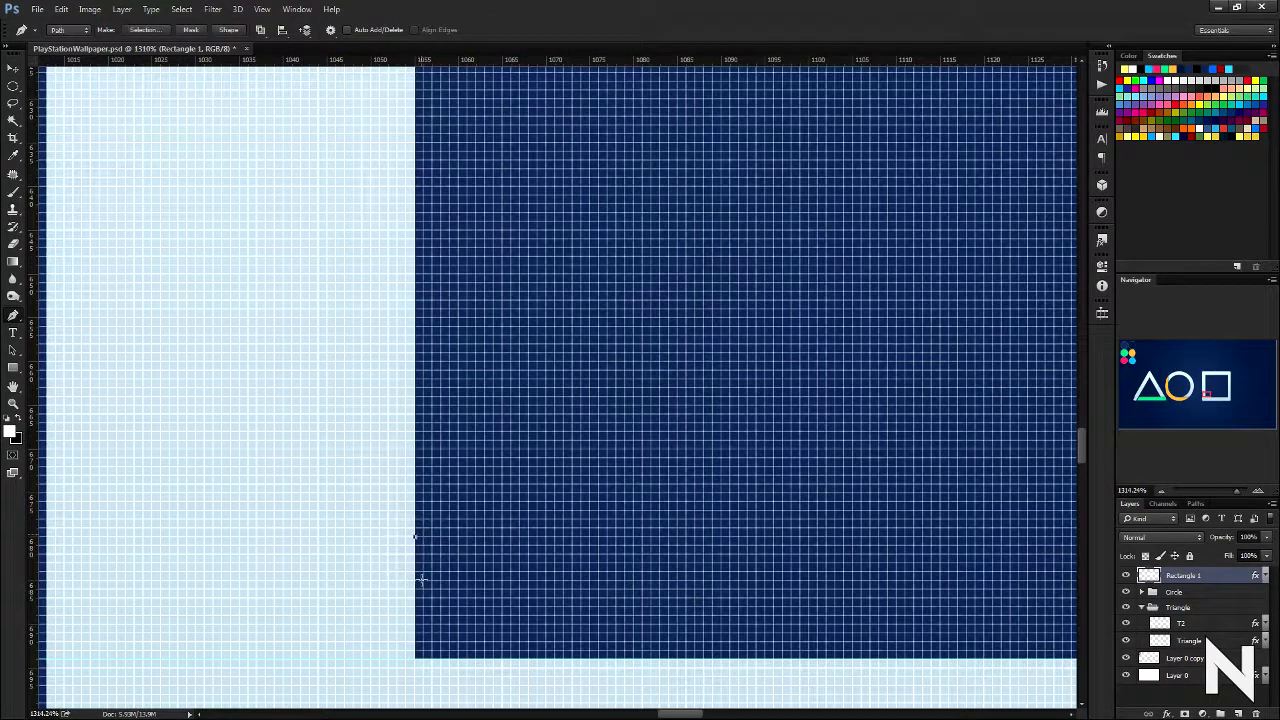
left_click(524, 413)
left_click(524, 495)
right_click(553, 430)
left_click(614, 469)
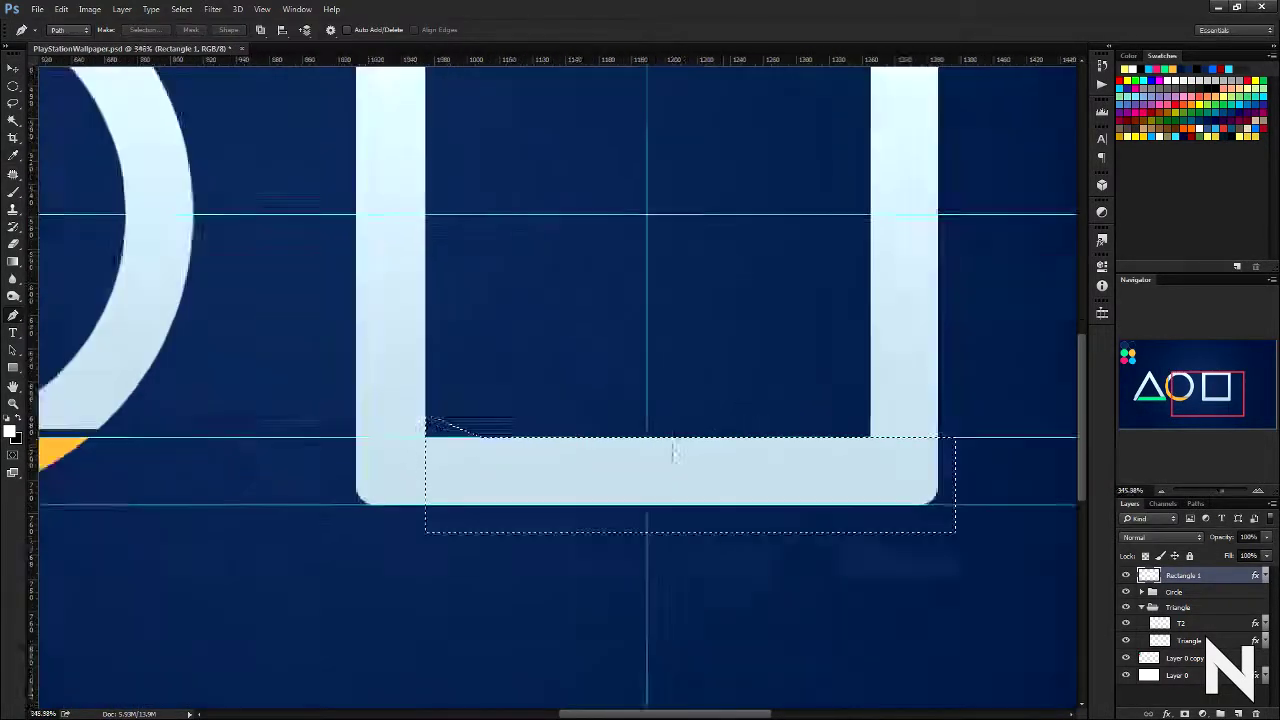
scroll(600, 450, "up", 2)
key("v")
key("ctrl+0")
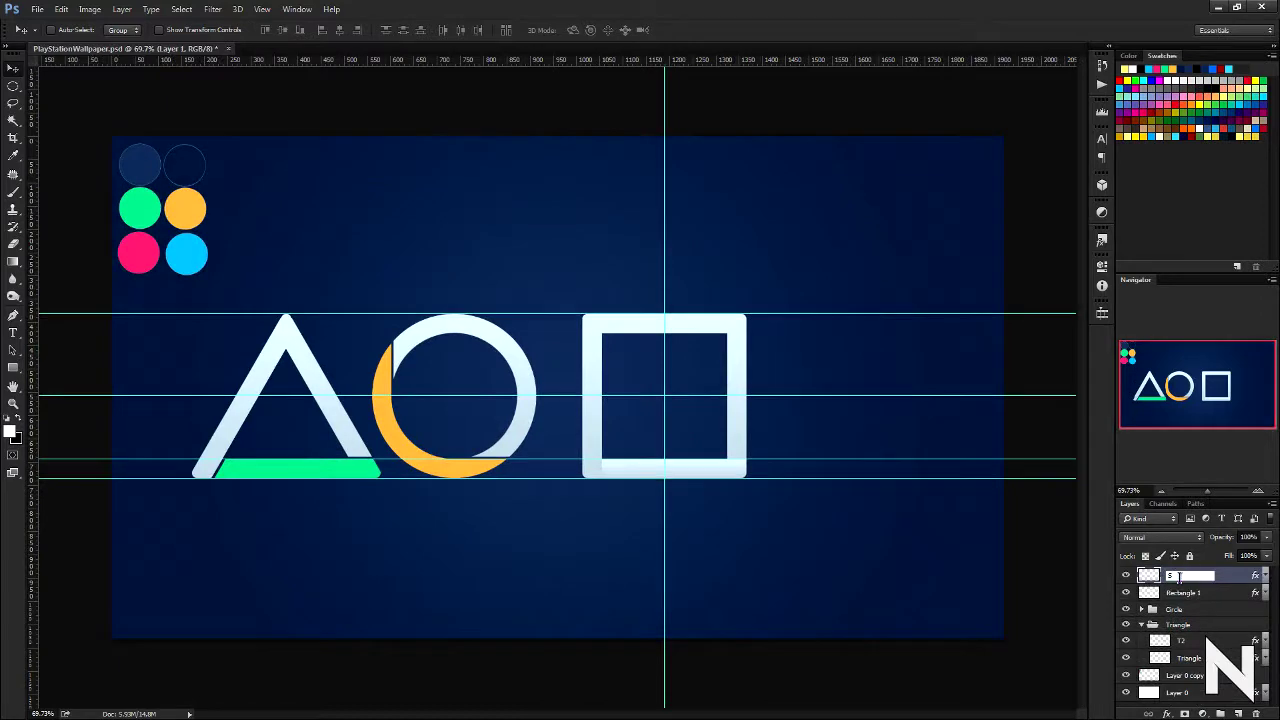
Step: Give the S2 bottom bar a pink colour overlay
double_click(1253, 577)
left_click(1071, 303)
key("Return")
key("Return")
scroll(651, 443, "up", 5)
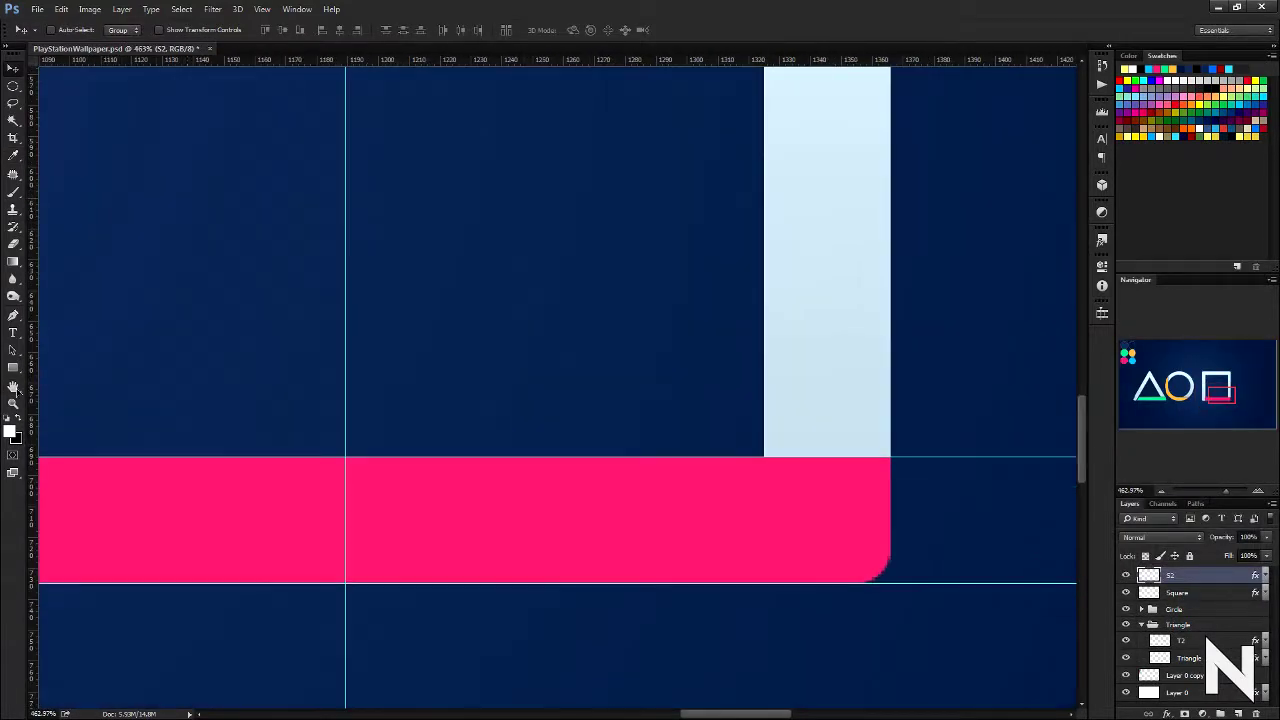
Step: Switch to rectangular selections, select the Square layer and clear the selection
right_click(13, 86)
left_click(83, 85)
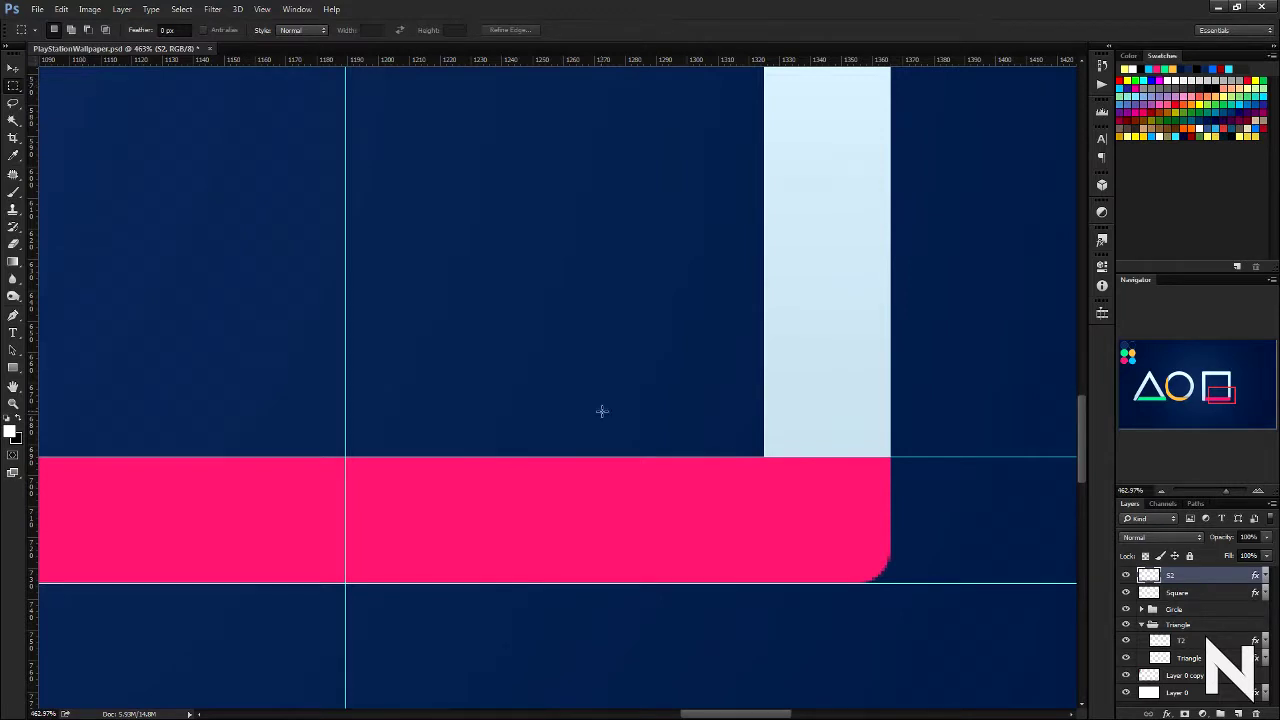
left_click(1193, 597)
key("ctrl+d")
key("ctrl+0")
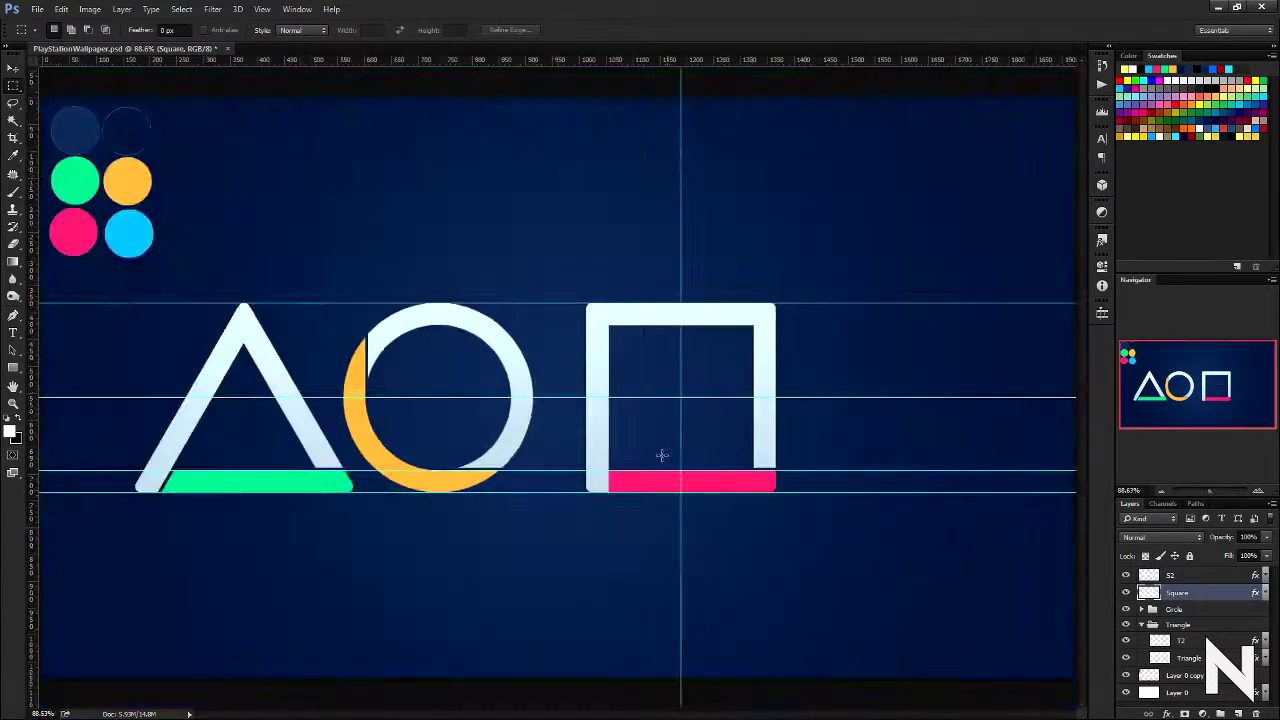
scroll(563, 467, "up", 3)
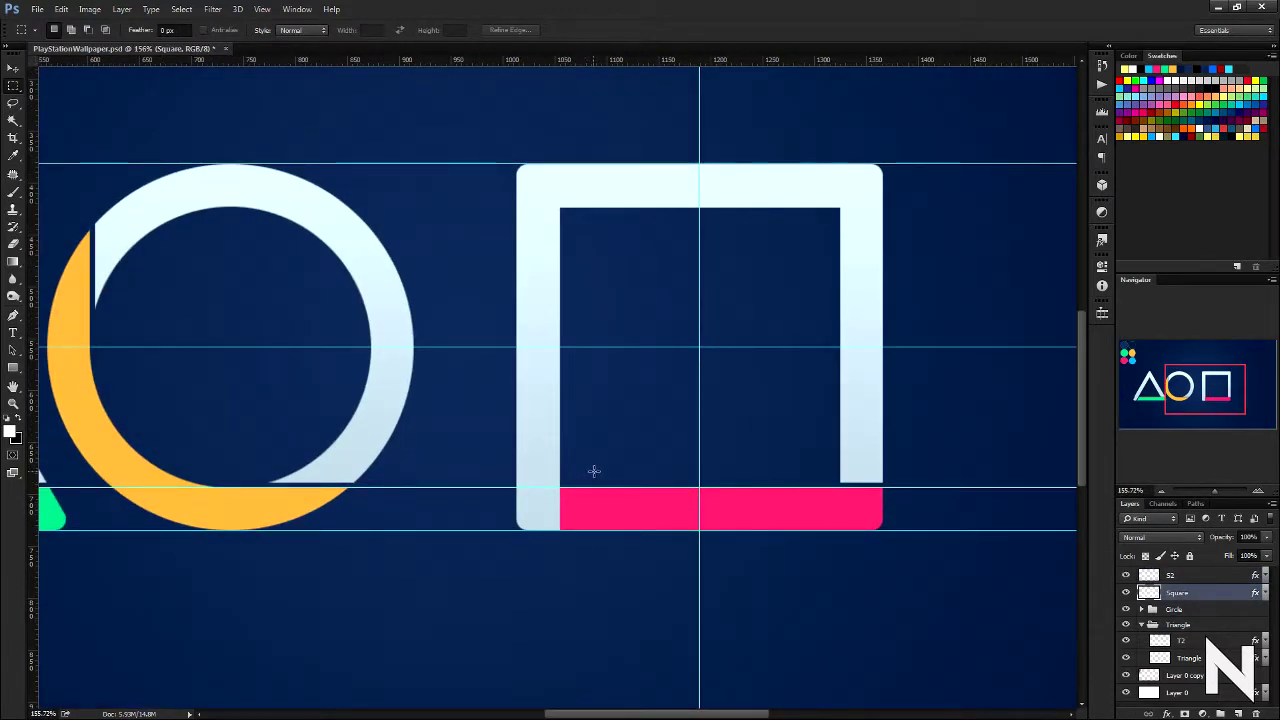
scroll(620, 474, "up", 3)
double_click(1149, 592)
key("Escape")
left_click(1149, 592, "ctrl")
left_click(181, 9)
key("Escape")
key("v")
key("ctrl+0")
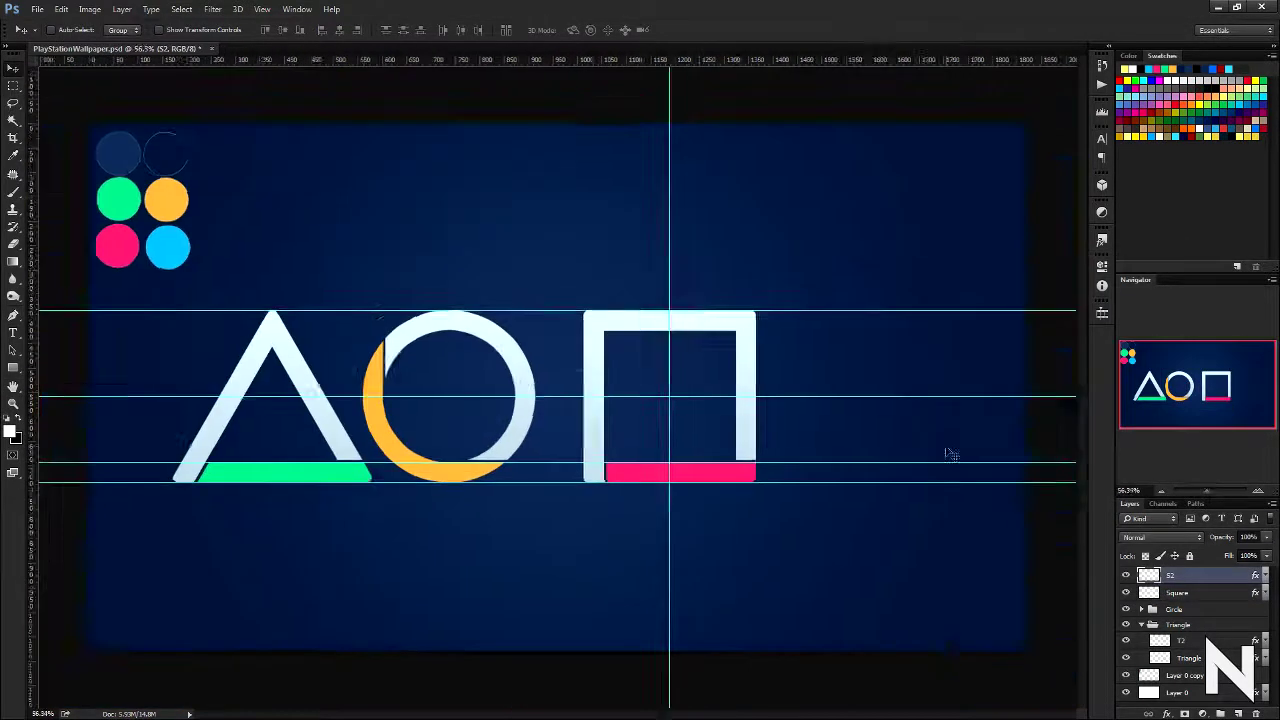
Step: Group S2 and Square into a group named Square and shift it slightly left
key("ctrl+g")
double_click(1176, 575)
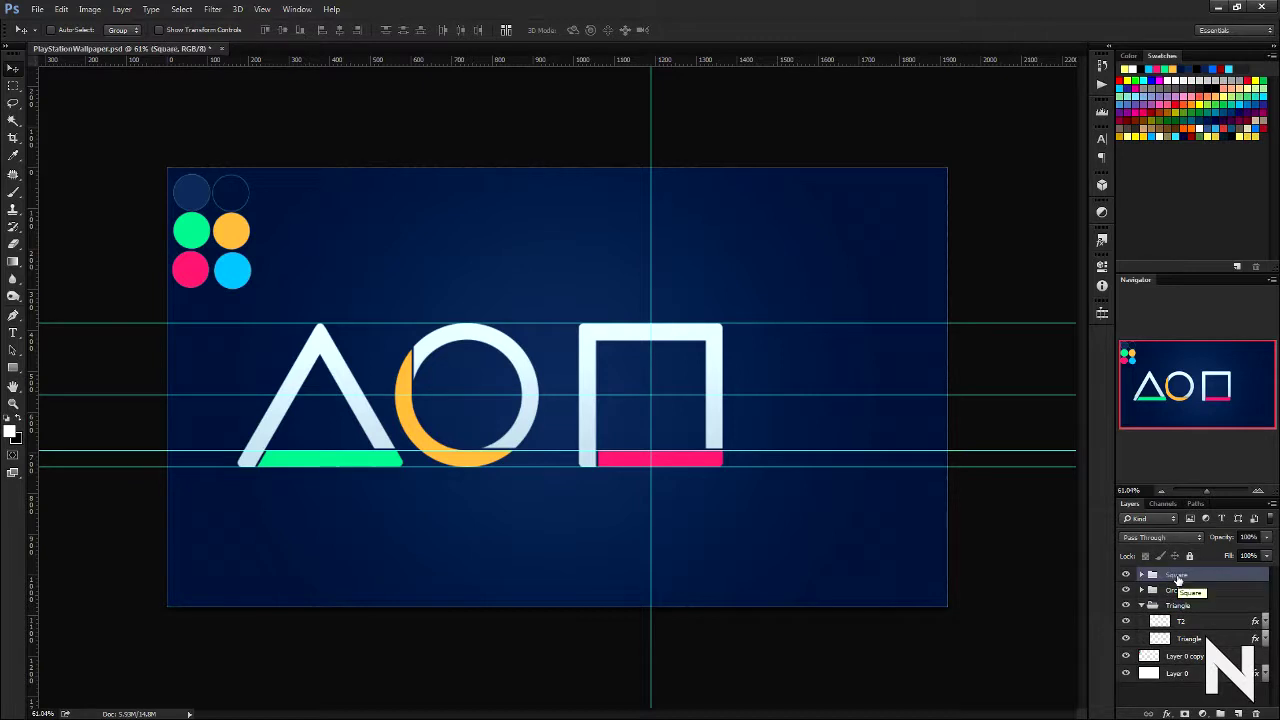
key("Return")
scroll(904, 493, "up", 2)
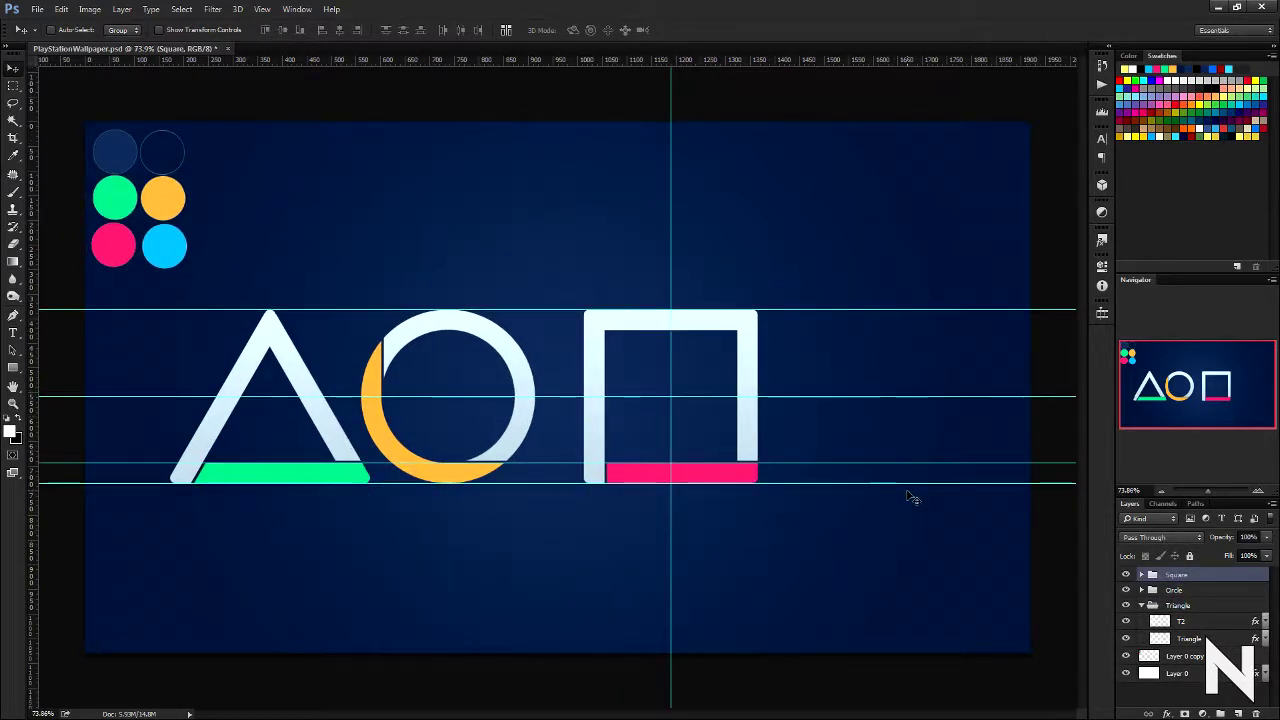
left_click_drag(693, 379, 660, 377)
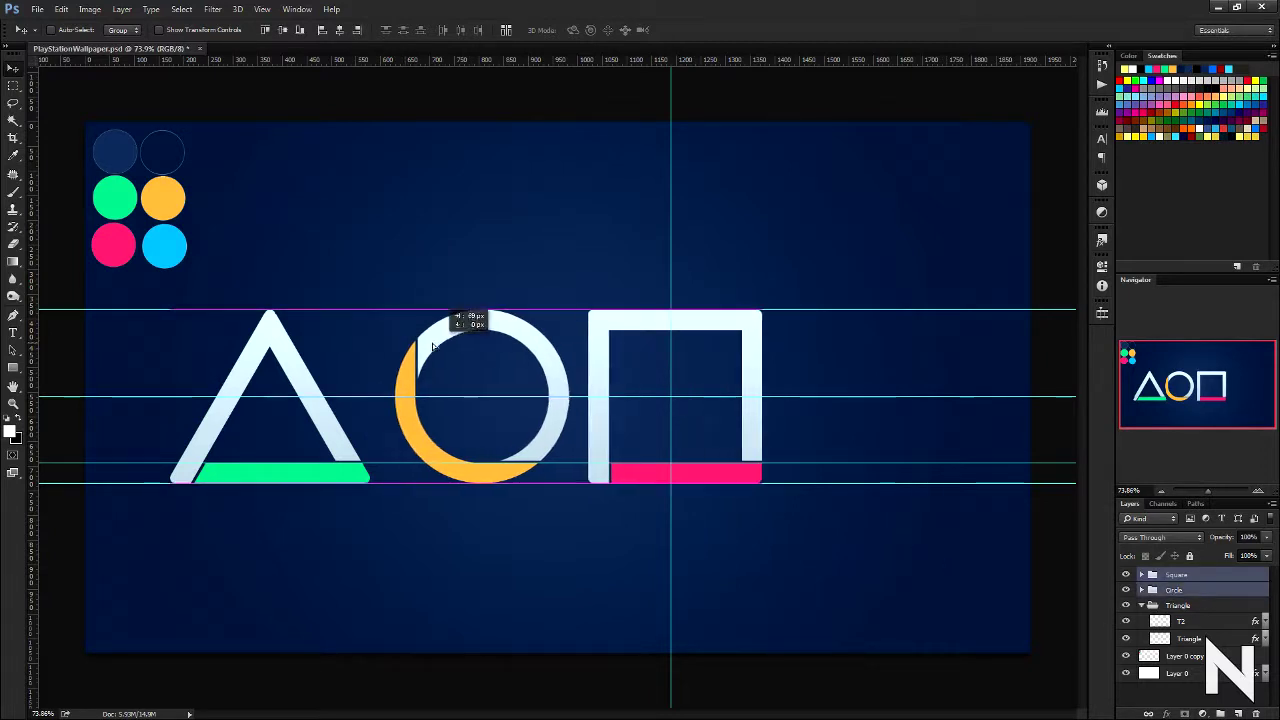
Step: Draw a thin white bar right of the square and tilt it diagonally
scroll(848, 428, "up", 2)
scroll(700, 450, "right", 5)
key("u")
left_click_drag(780, 500, 749, 586)
key("ctrl+t")
left_click_drag(600, 410, 590, 396)
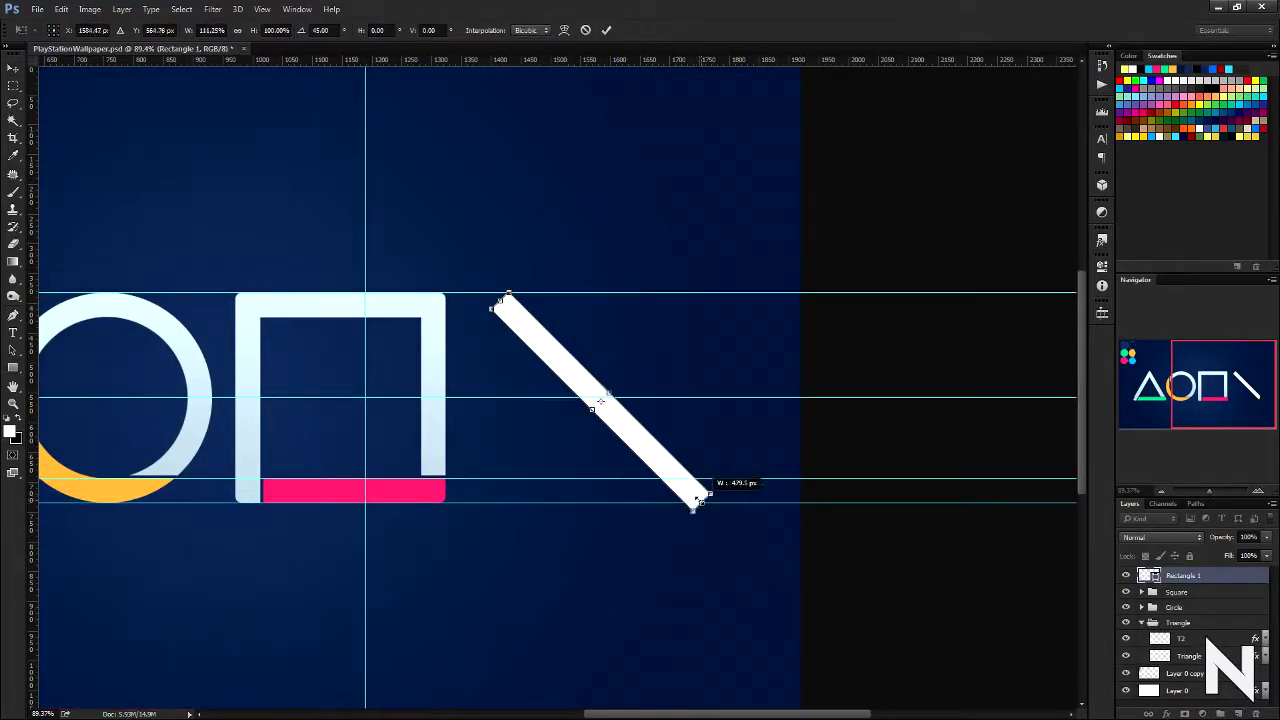
left_click_drag(697, 500, 690, 493)
Step: Set the bar's rotation to 50° and shorten its bottom end
scroll(600, 300, "up", 5)
scroll(957, 469, "down", 6)
left_click(320, 30)
type("50")
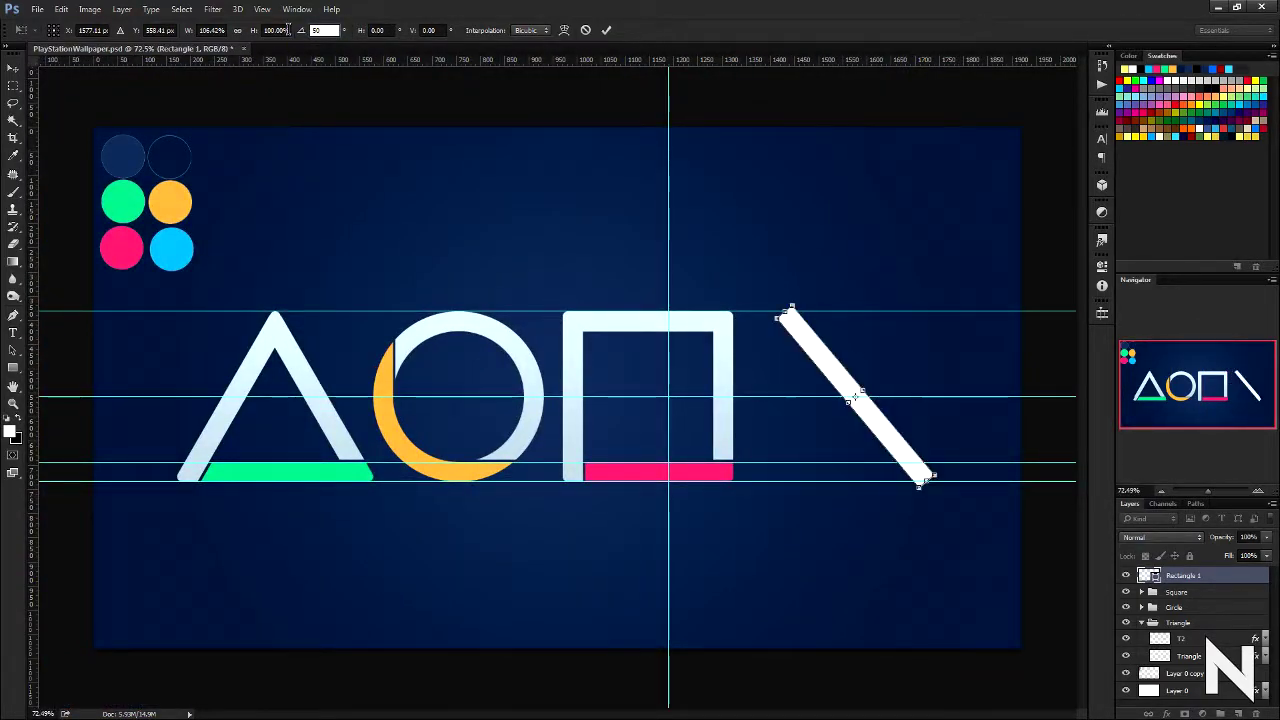
scroll(810, 332, "up", 5)
scroll(886, 406, "down", 5)
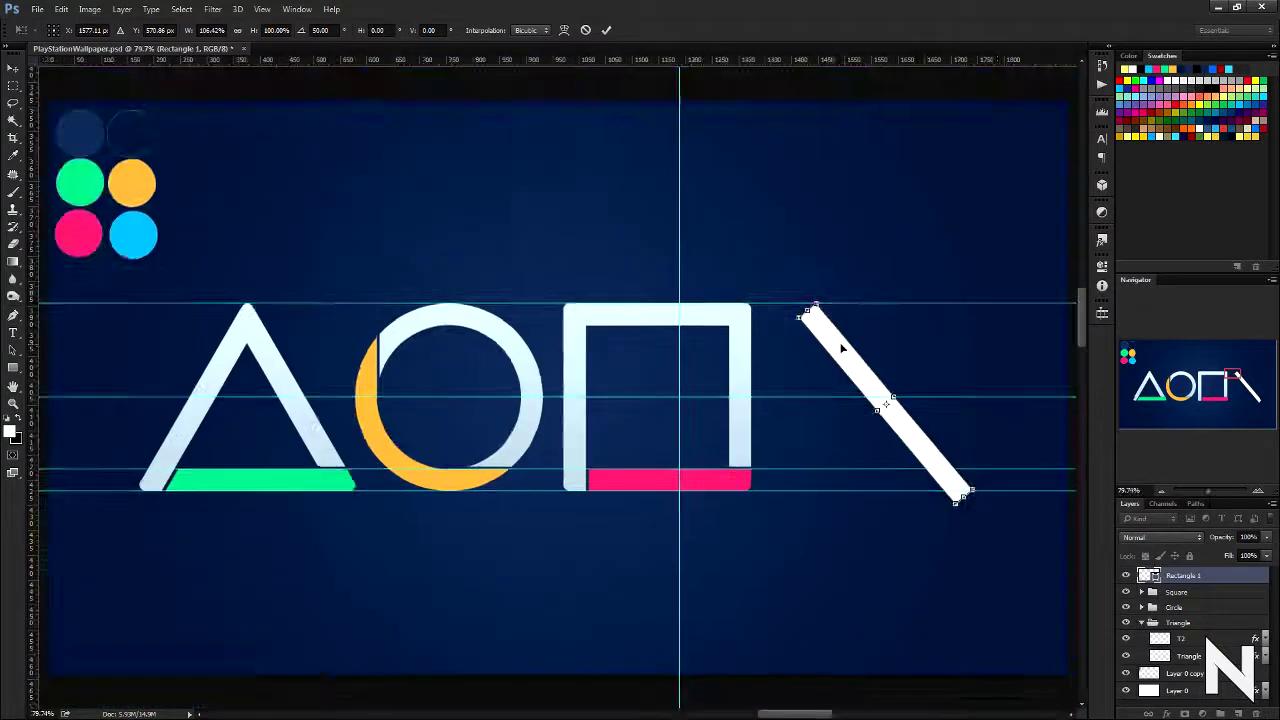
scroll(925, 480, "up", 5)
left_click_drag(777, 423, 622, 270)
key("Return")
scroll(622, 270, "down", 10)
Step: Duplicate the bar, flip the copy horizontally into an X, and rotate the other bar to 5°
key("ctrl+j")
left_click(61, 9)
left_click(286, 420)
scroll(893, 434, "down", 3)
scroll(893, 434, "up", 5)
scroll(843, 400, "right", 3)
key("alt+bracketleft")
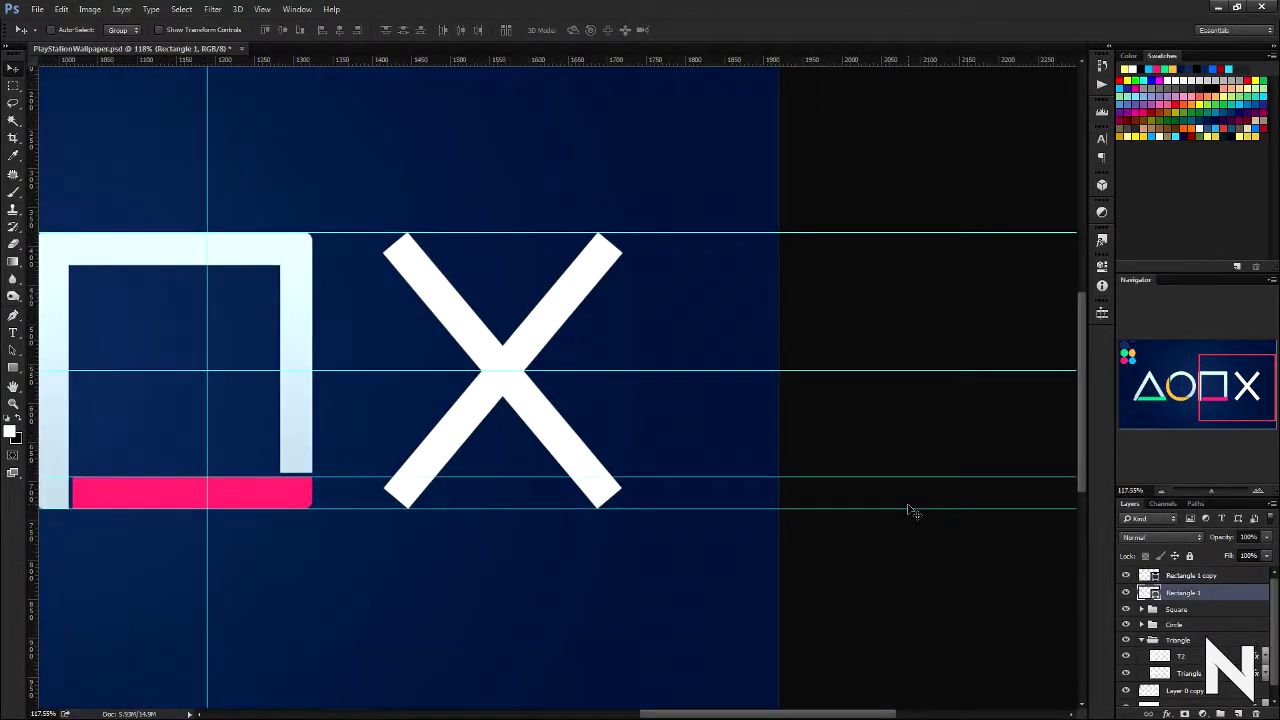
key("ctrl+t")
left_click(320, 30)
type("5")
key("Return")
key("Return")
Step: Paste the shared gradient layer style onto the X bars
scroll(551, 414, "up", 1)
left_click(1228, 577)
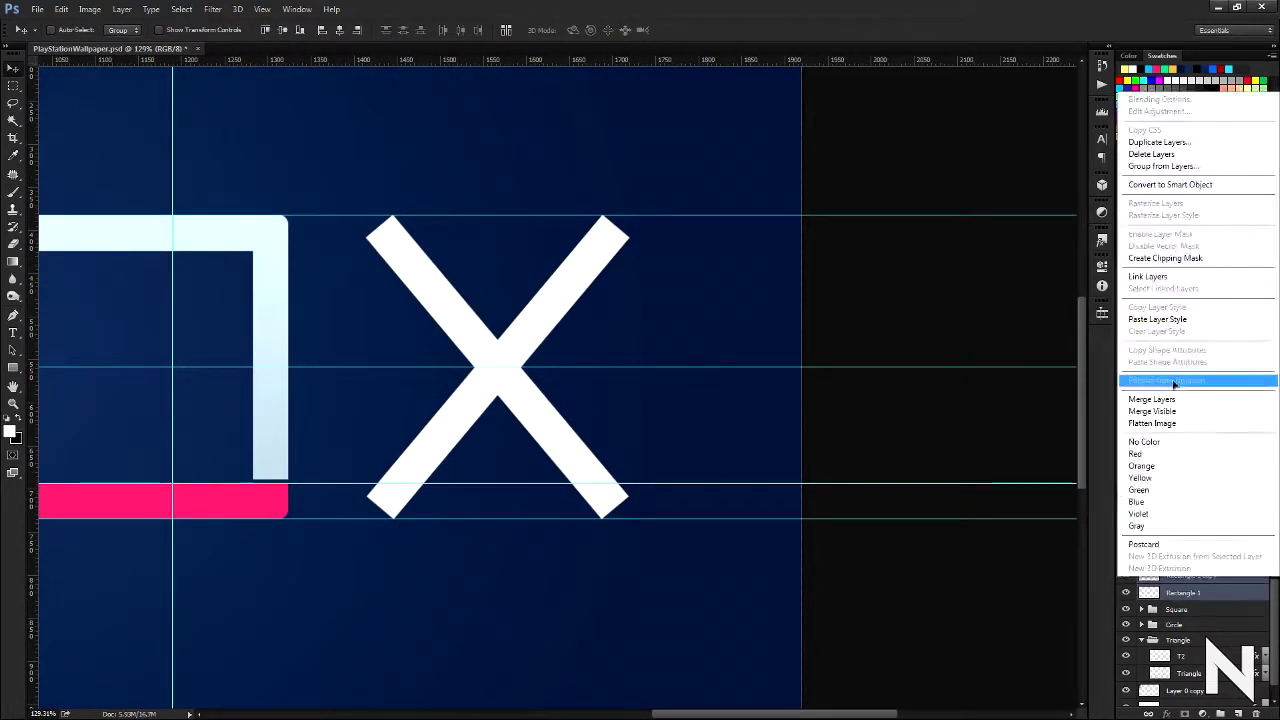
left_click(1157, 334)
scroll(940, 420, "down", 5)
scroll(903, 445, "up", 5)
scroll(903, 445, "up", 3)
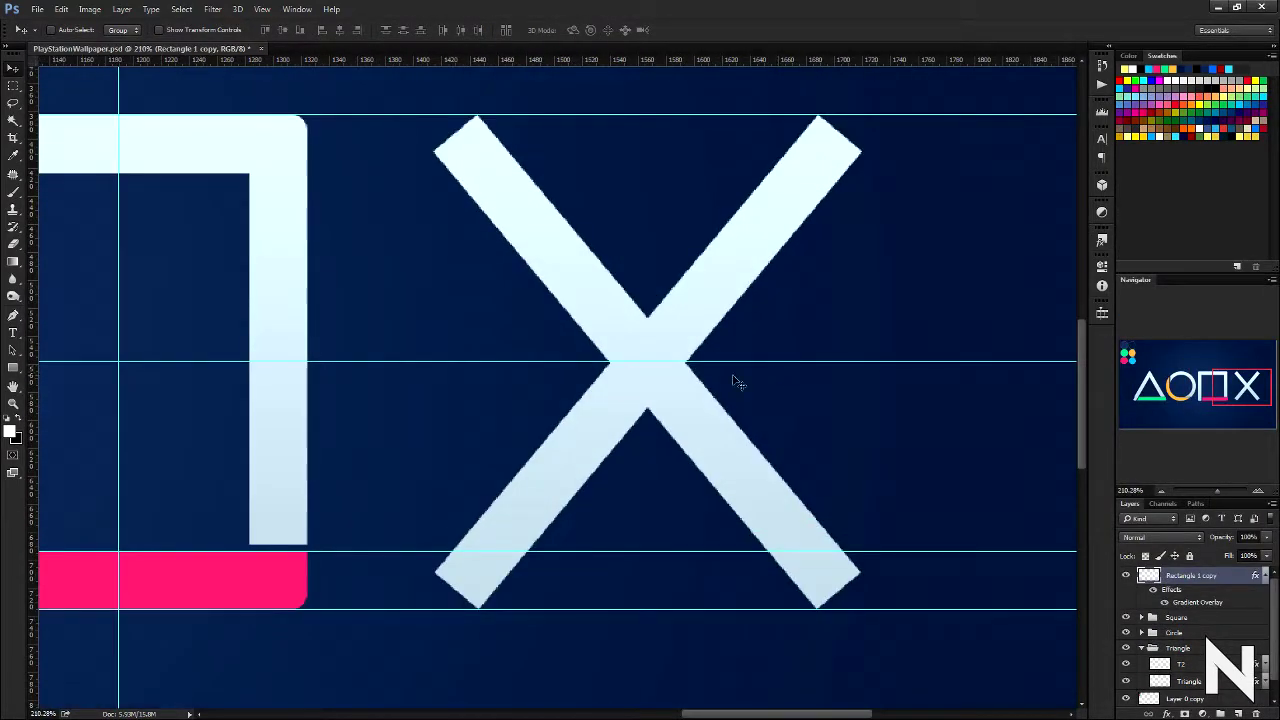
Step: Trace the X's lower-right leg with a Pen path and make a new layer from it
key("p")
scroll(740, 380, "up", 5)
scroll(740, 380, "down", 8)
scroll(757, 500, "up", 10)
key("ctrl+0")
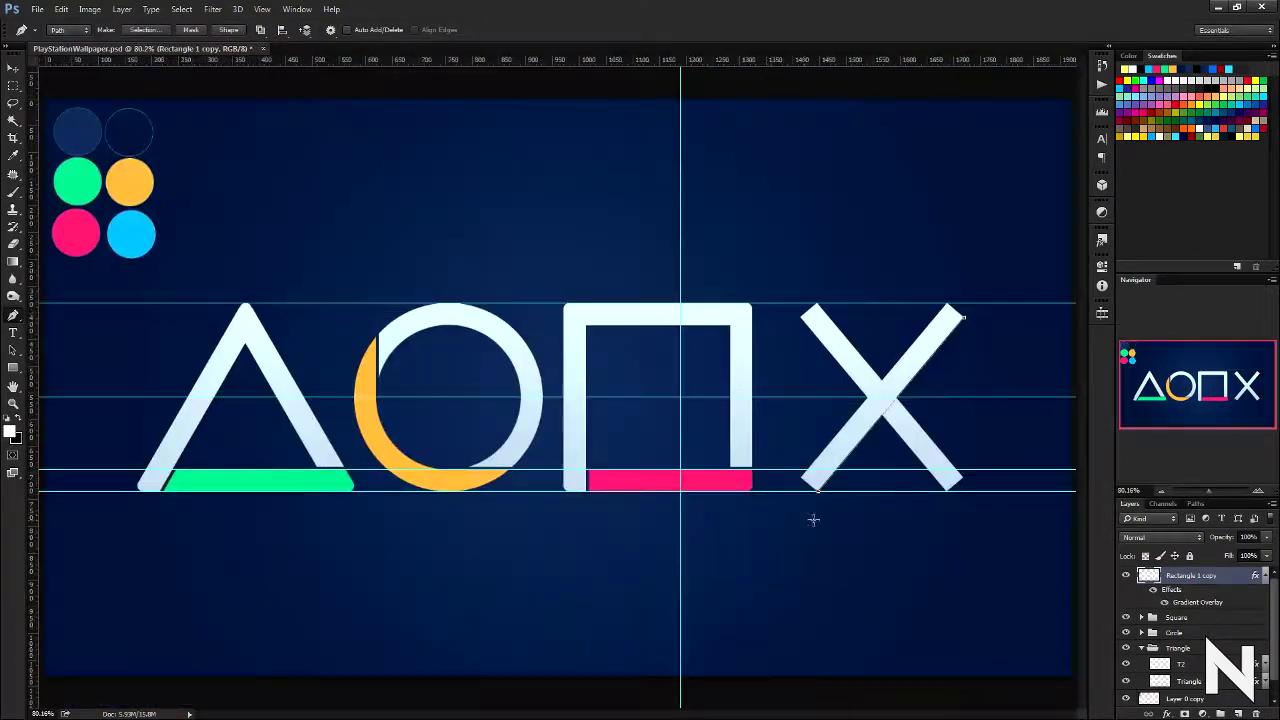
key("ctrl+alt+shift+n")
scroll(1023, 563, "down", 2)
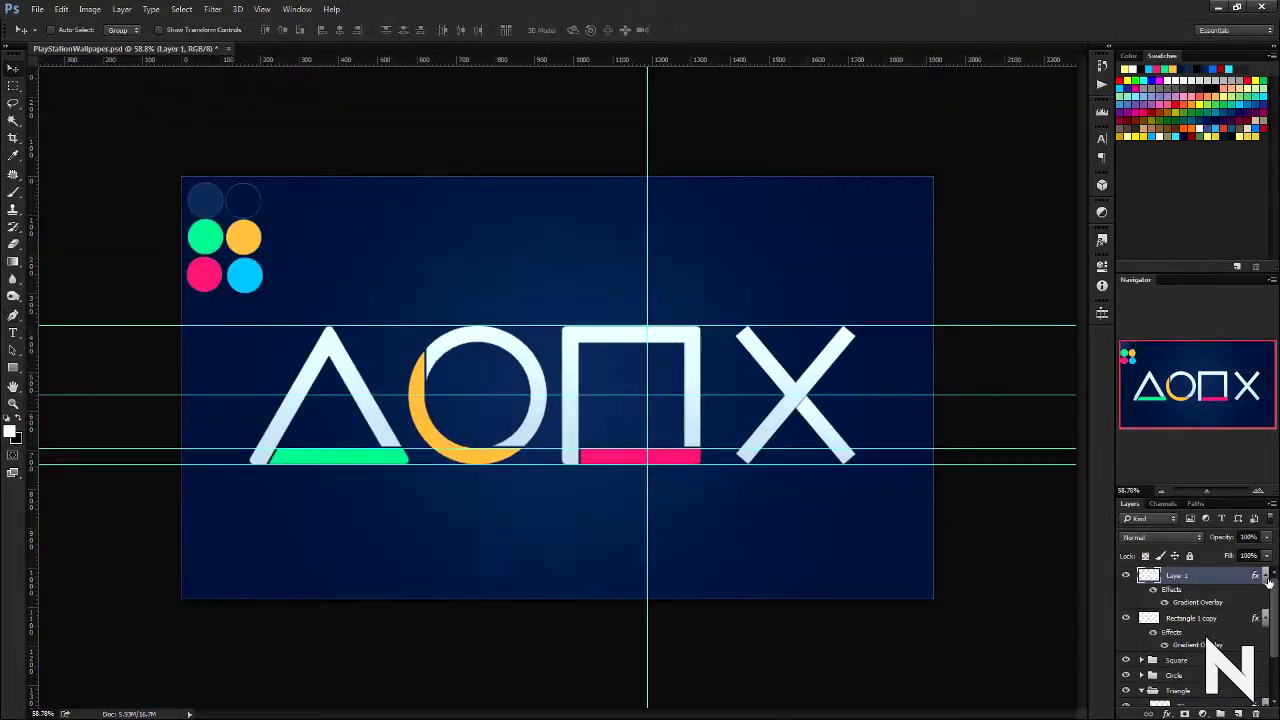
Step: Give the new leg layer a cyan colour overlay and rename it X2
double_click(1220, 575)
left_click(847, 418)
left_click(1216, 285)
scroll(845, 429, "up", 5)
double_click(1180, 575)
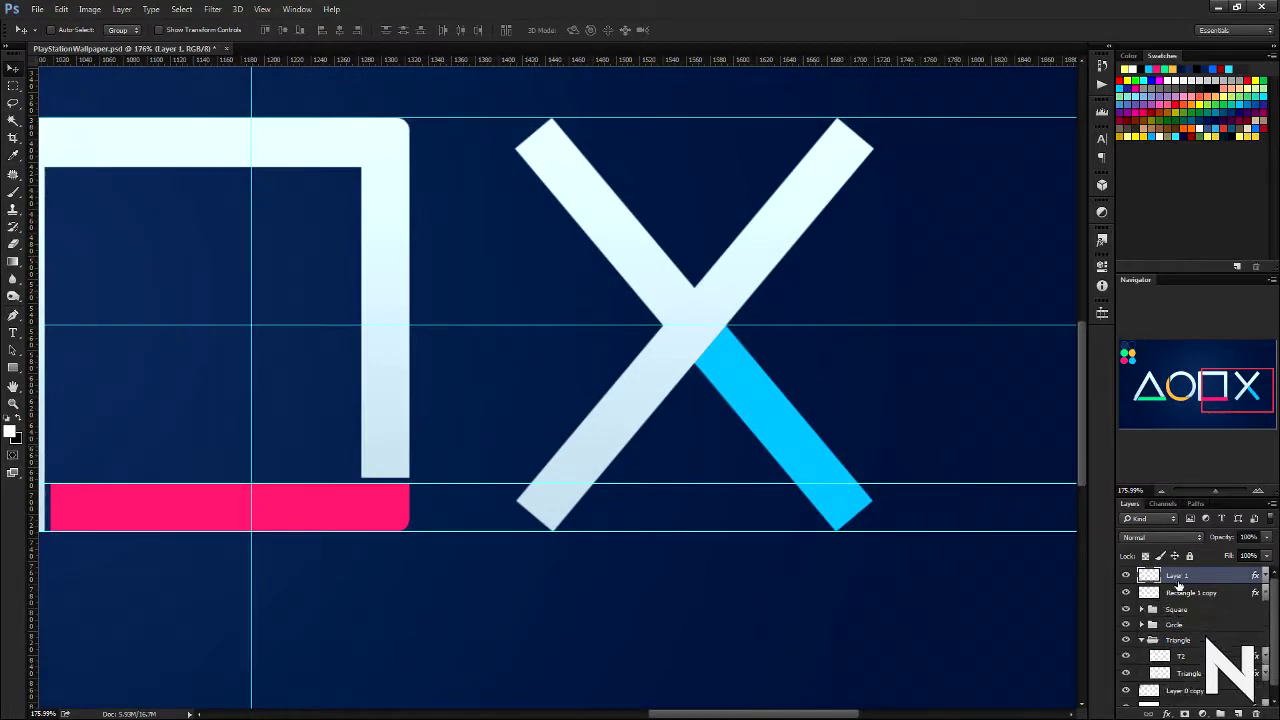
type("X2")
left_click(1150, 592, "ctrl")
Step: Select the X2 and X layers and group them into a group named X
left_click(181, 9)
left_click(386, 203)
left_click(1160, 575)
key("ctrl+plus")
left_click(1168, 592, "shift")
key("ctrl+g")
key("ctrl+0")
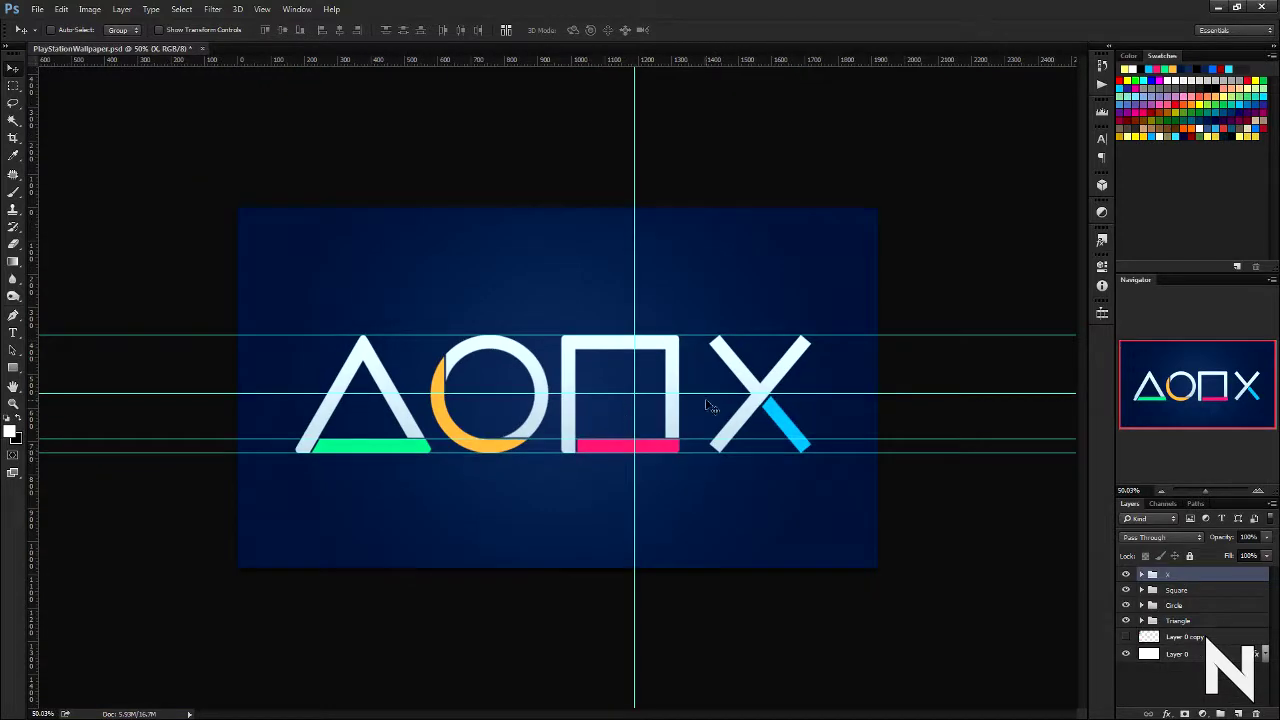
Step: Nudge the Circle, Square and X groups right with arrow keys to even the spacing
scroll(555, 374, "up", 3)
left_click(515, 413, "ctrl")
scroll(593, 413, "left", 5)
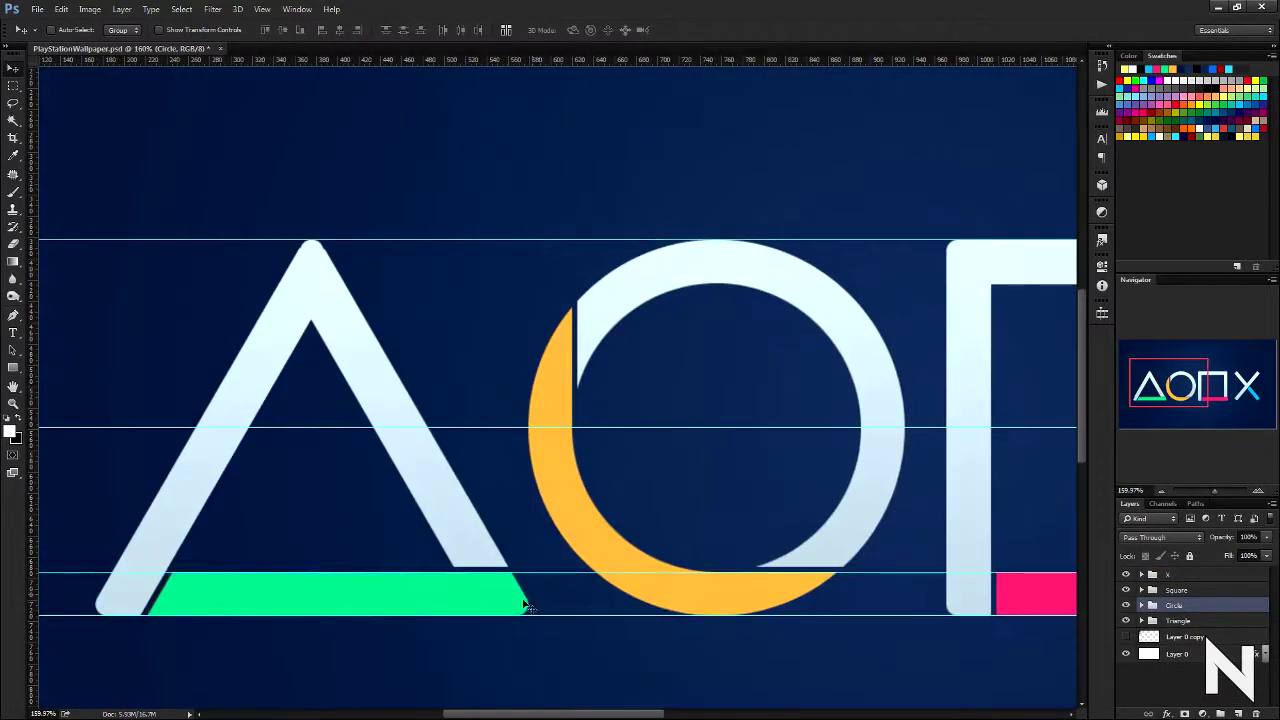
left_click(951, 617, "ctrl+shift")
key("Right")
key("Right")
key("Right")
left_click(720, 592, "ctrl")
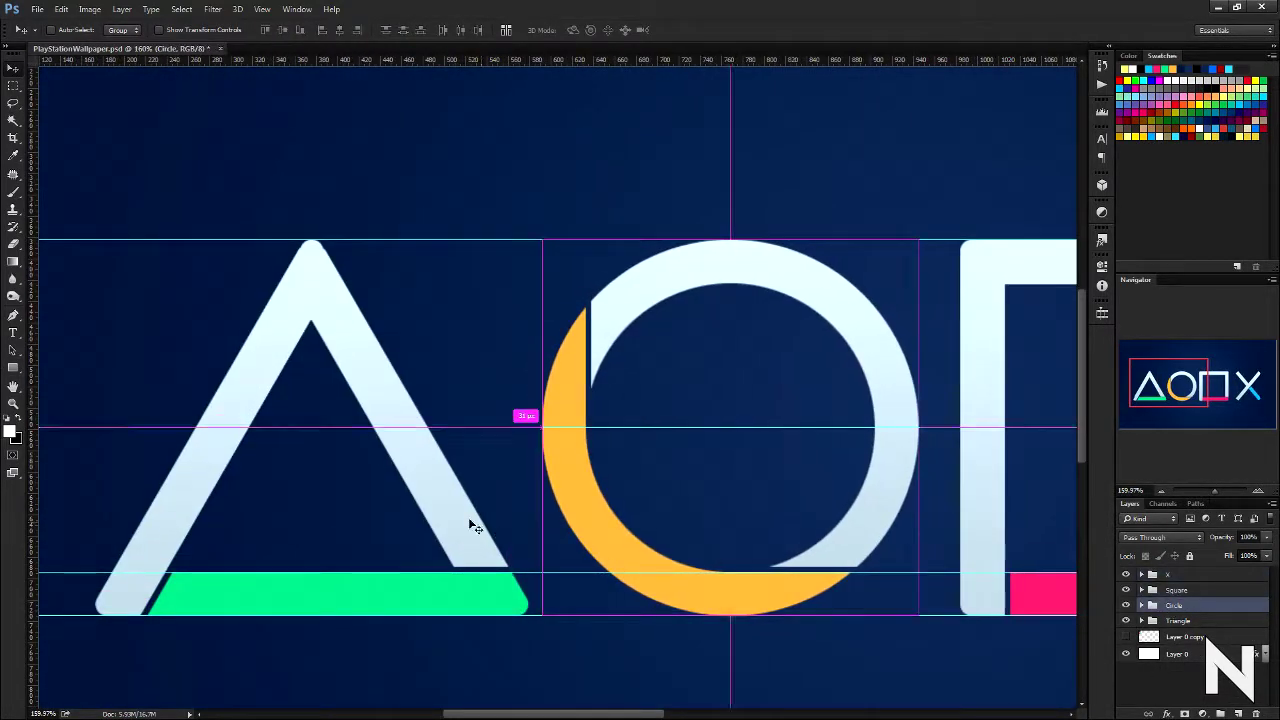
key("Right")
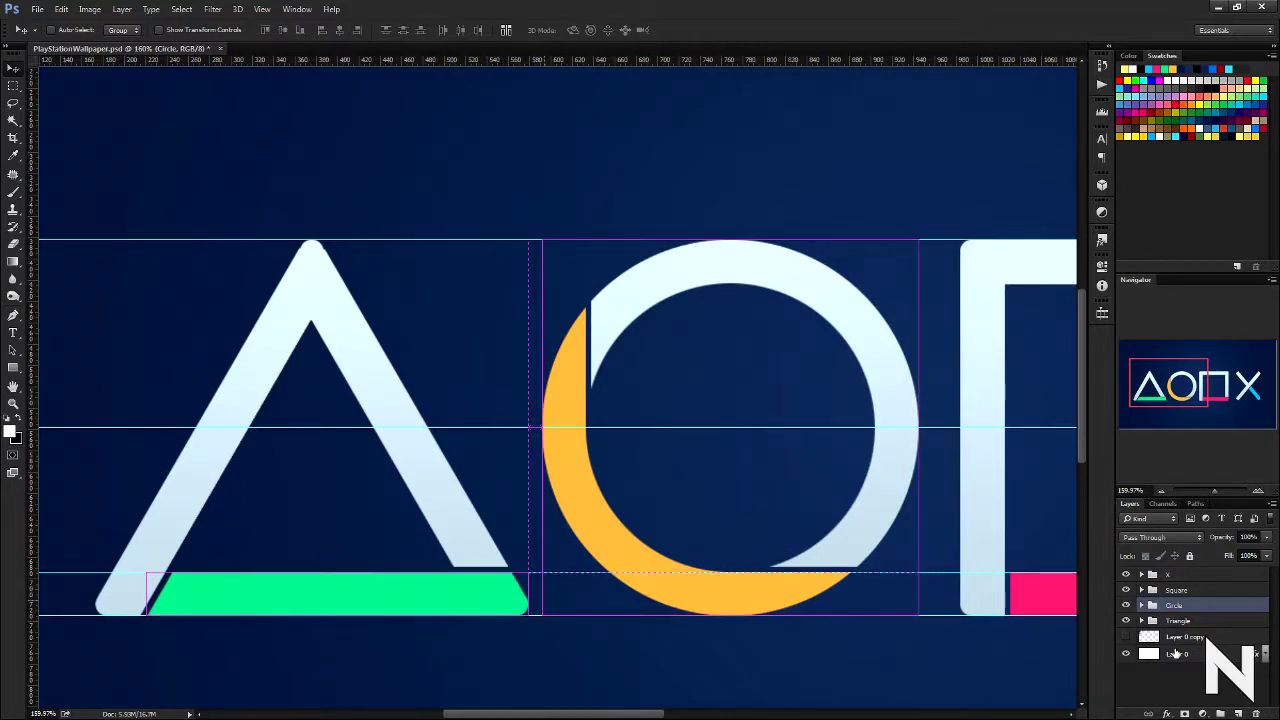
key("Right")
key("Right")
key("Right")
key("Right")
key("Right")
key("Right")
key("Right")
key("Right")
key("Right")
scroll(517, 597, "down", 1)
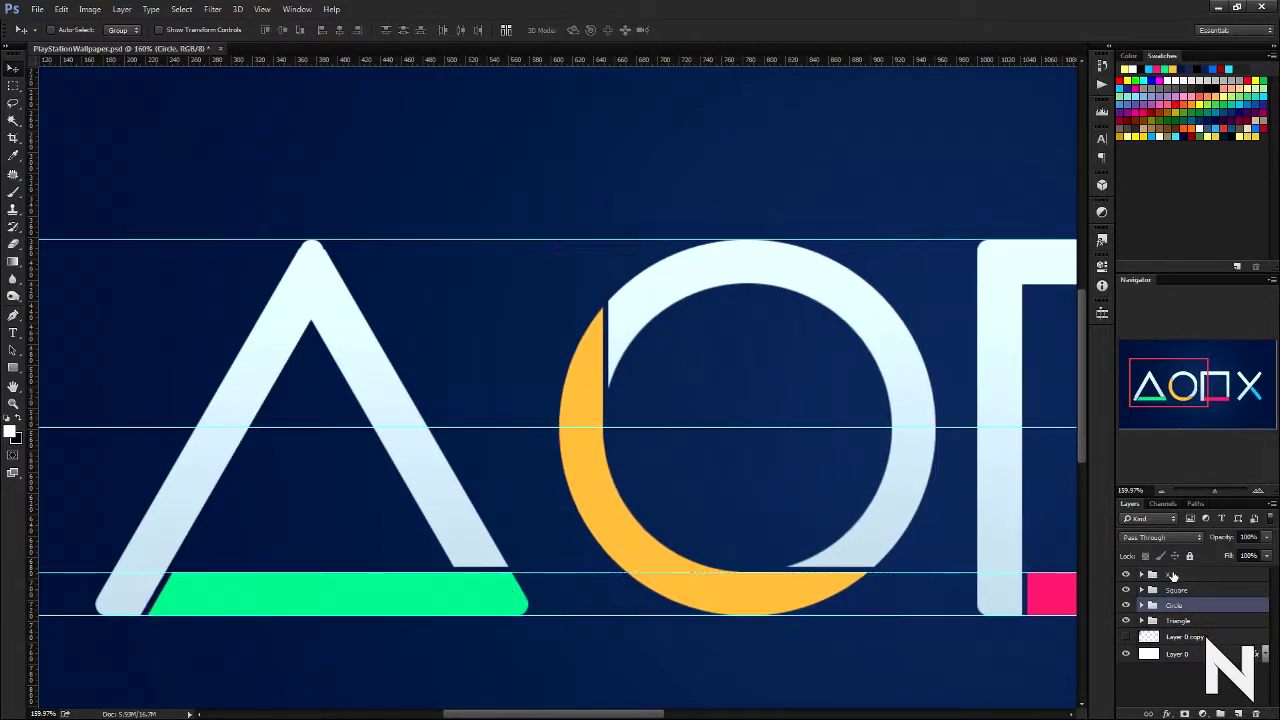
scroll(651, 614, "down", 1)
scroll(651, 614, "right", 5)
Step: Hide the guides and drag the square slightly left to balance the gaps
left_click(1187, 575)
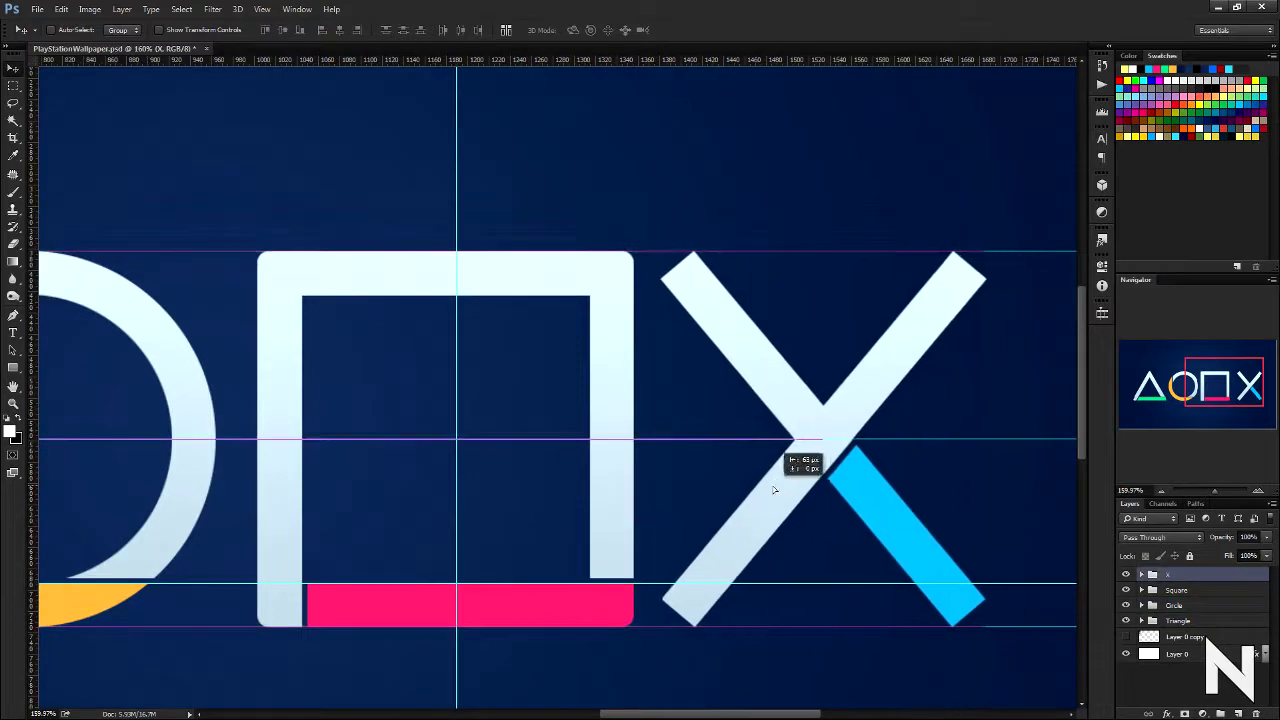
scroll(857, 652, "down", 3)
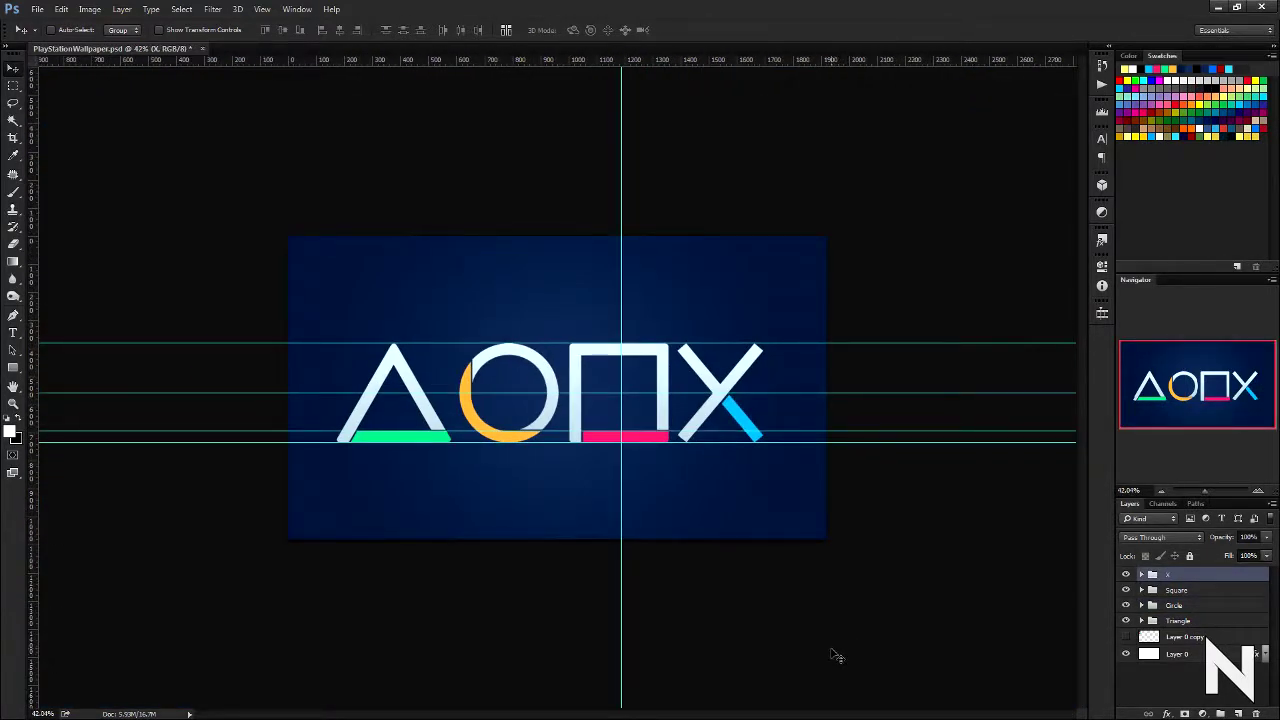
scroll(640, 371, "up", 2)
key("ctrl+semicolon")
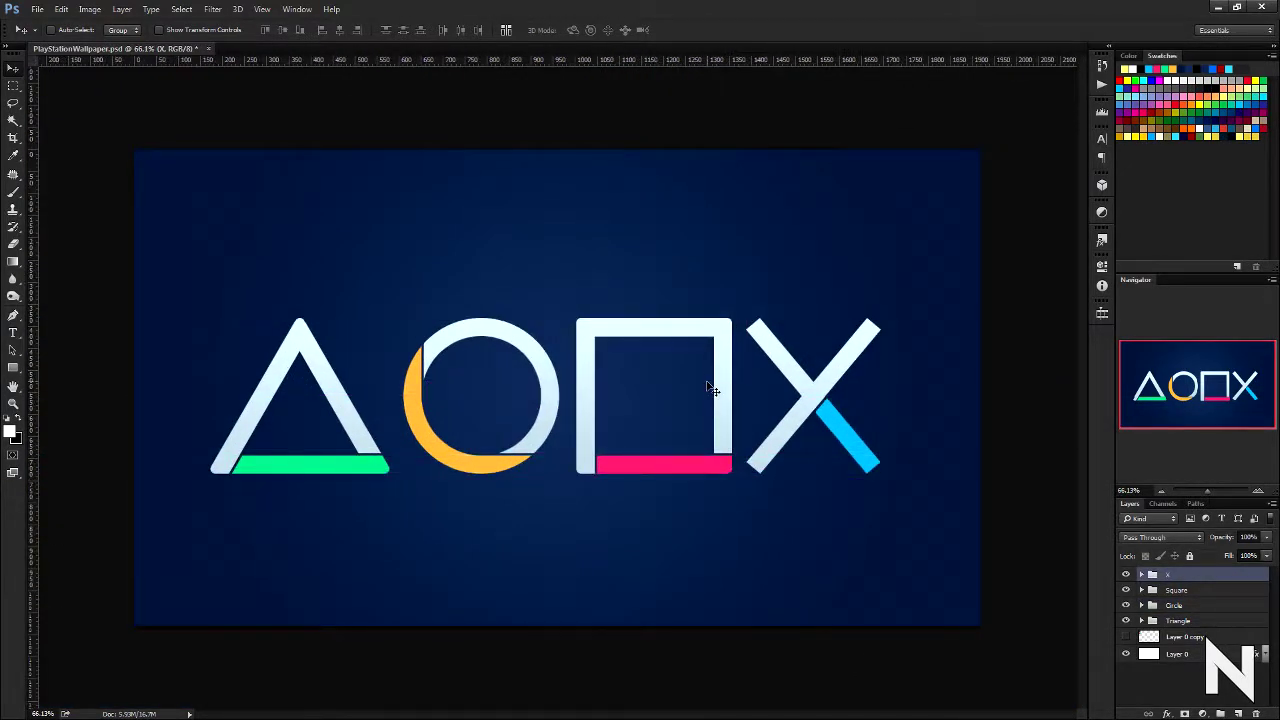
left_click(444, 412)
scroll(450, 411, "up", 2)
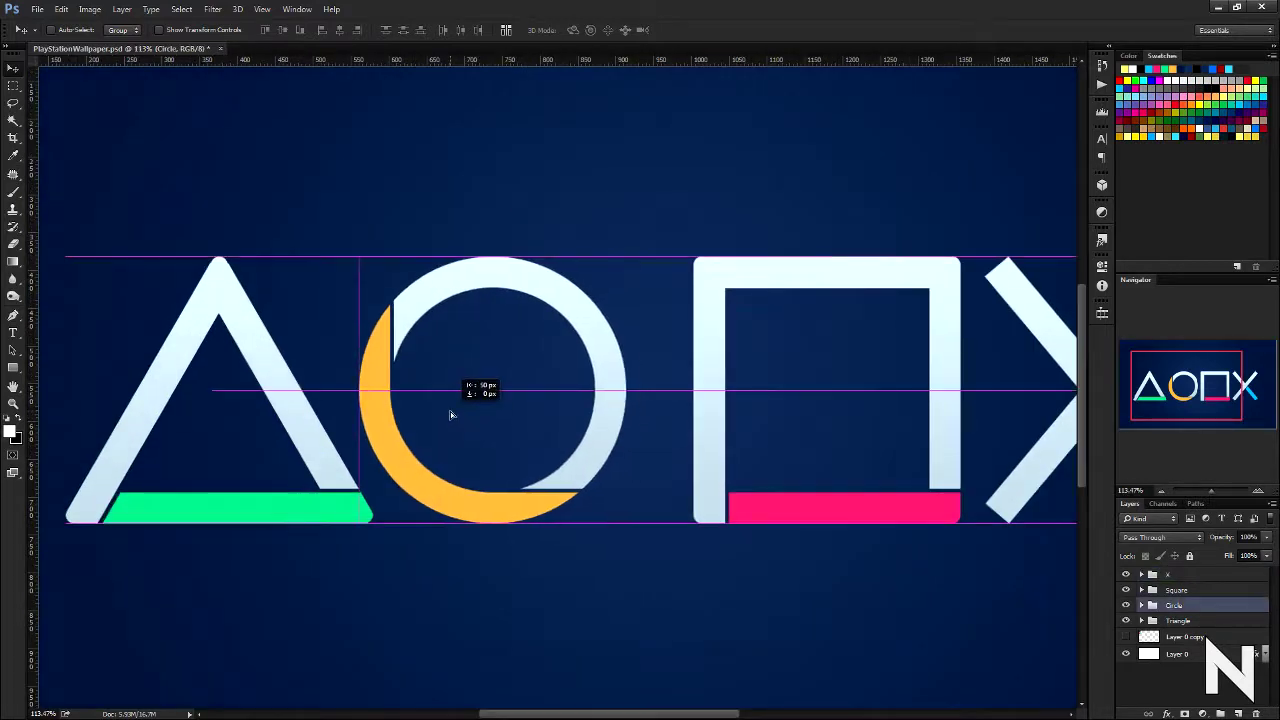
scroll(450, 411, "up", 2)
scroll(296, 474, "down", 3)
left_click_drag(900, 514, 874, 497)
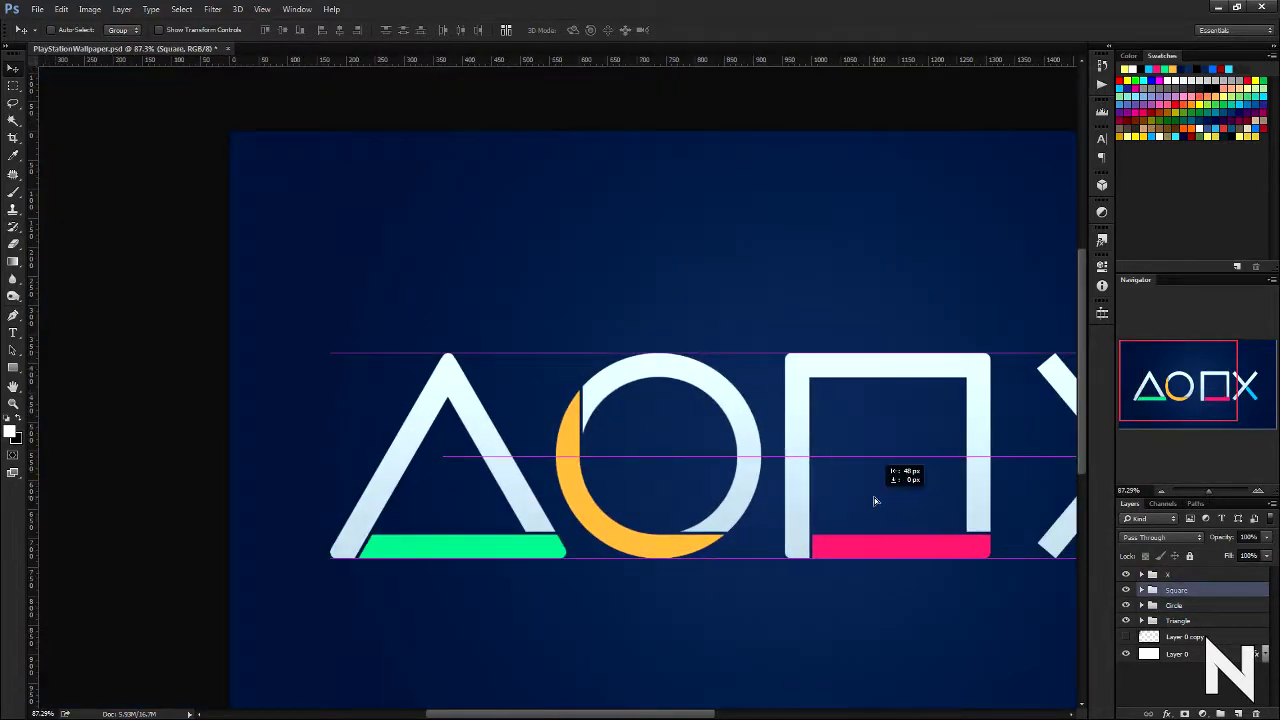
scroll(874, 497, "down", 1)
scroll(781, 524, "down", 2)
Step: Combine all four symbol groups into a single Group 1
left_click(1178, 620, "shift")
key("ctrl+g")
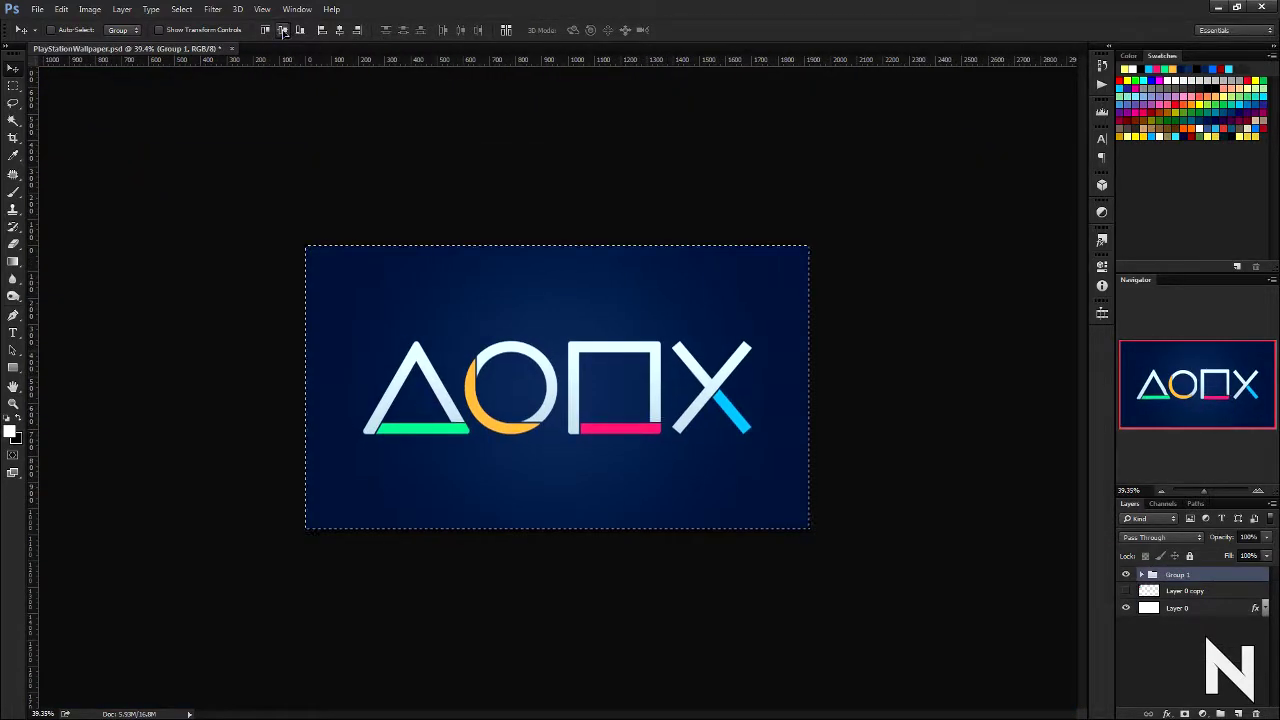
scroll(1255, 455, "up", 2)
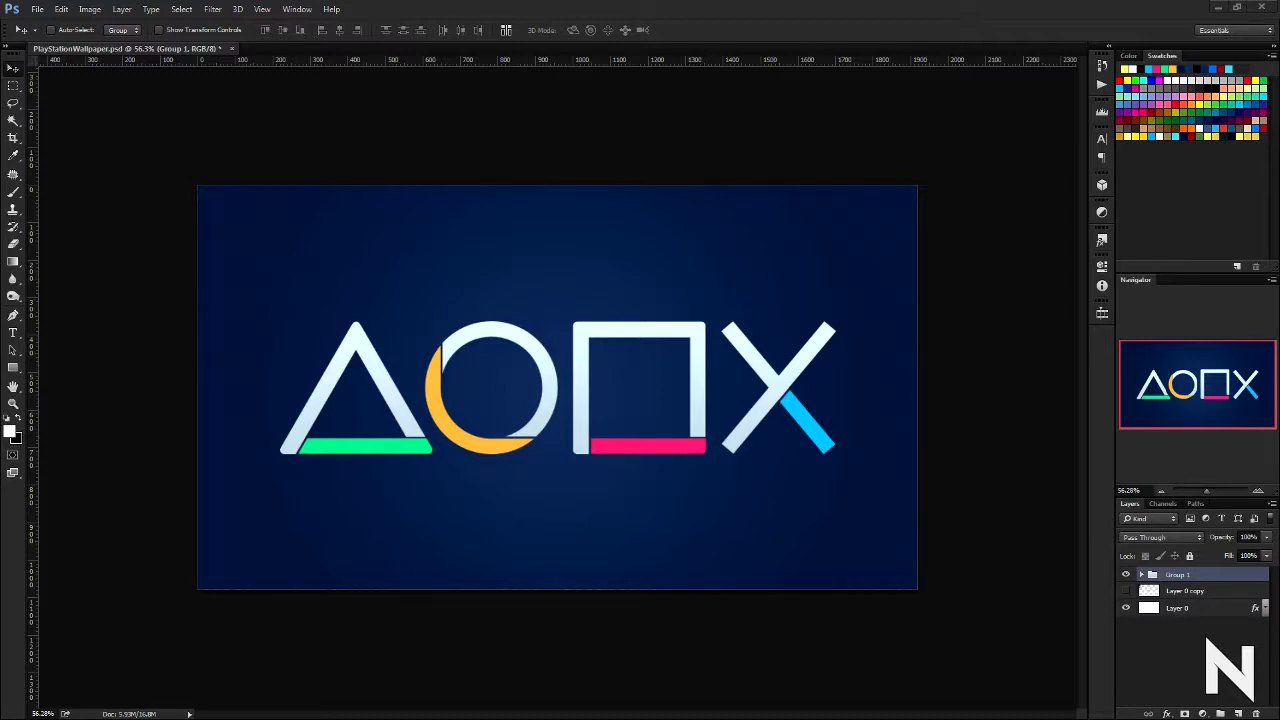
Step: Paste the PlayStation logo into a new document, then select and copy the white logo
key("ctrl+n")
key("Return")
key("ctrl+v")
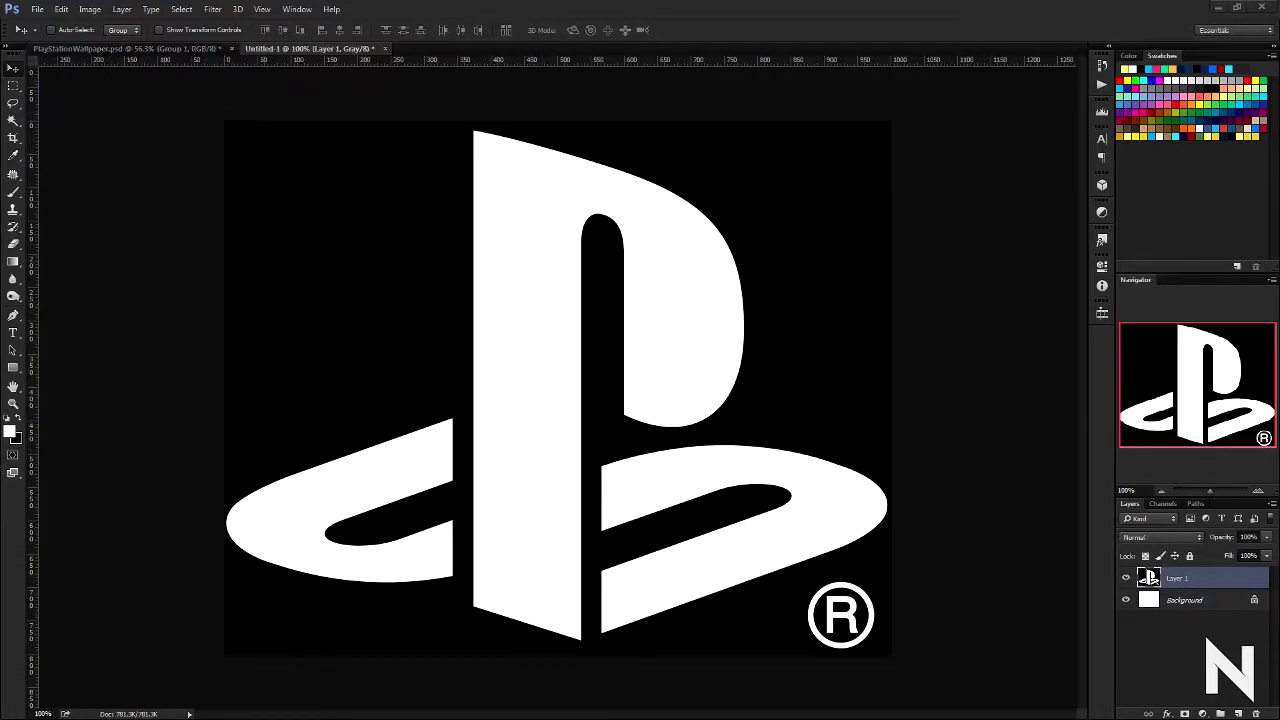
scroll(659, 397, "down", 1)
key("w")
key("ctrl+c")
Step: Paste the logo onto the wallpaper, scaled to about 22% in the bottom-left corner
key("ctrl+Tab")
key("ctrl+v")
key("ctrl+t")
left_click_drag(427, 343, 330, 343)
left_click_drag(586, 271, 214, 557)
scroll(405, 512, "up", 3)
scroll(416, 510, "up", 2)
left_click_drag(386, 457, 314, 571)
key("Return")
scroll(430, 600, "up", 3)
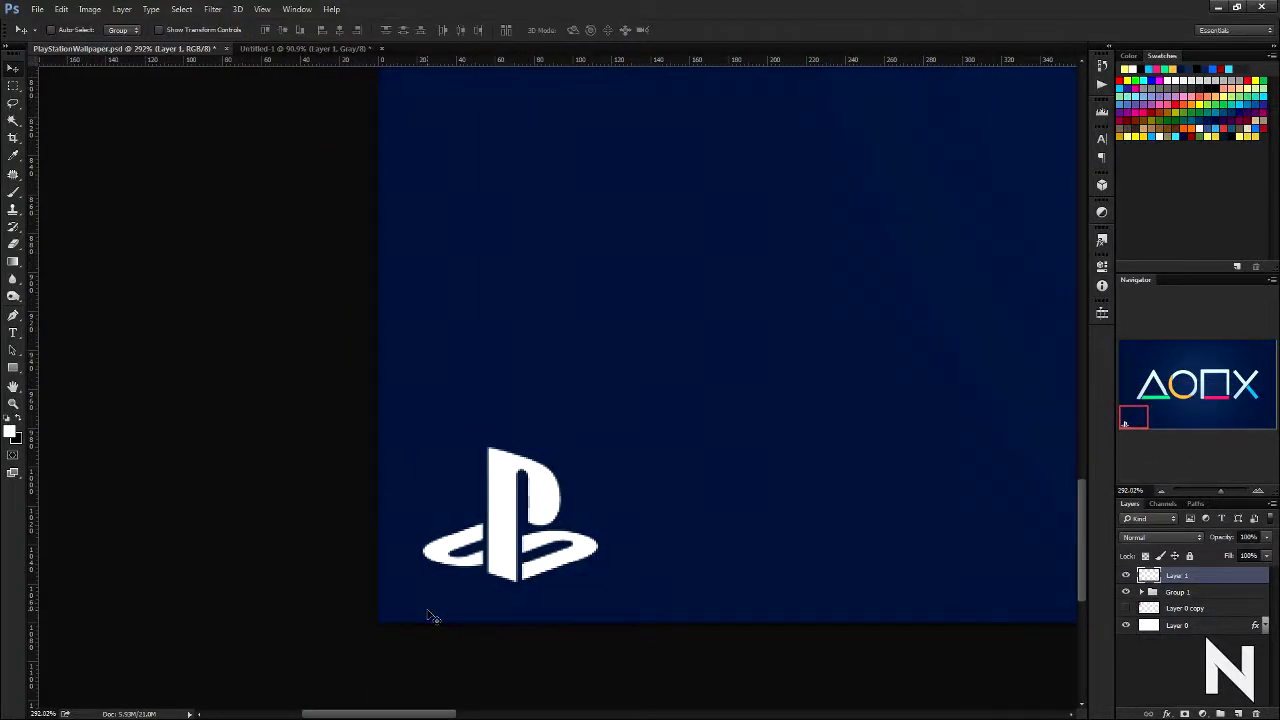
key("ctrl+0")
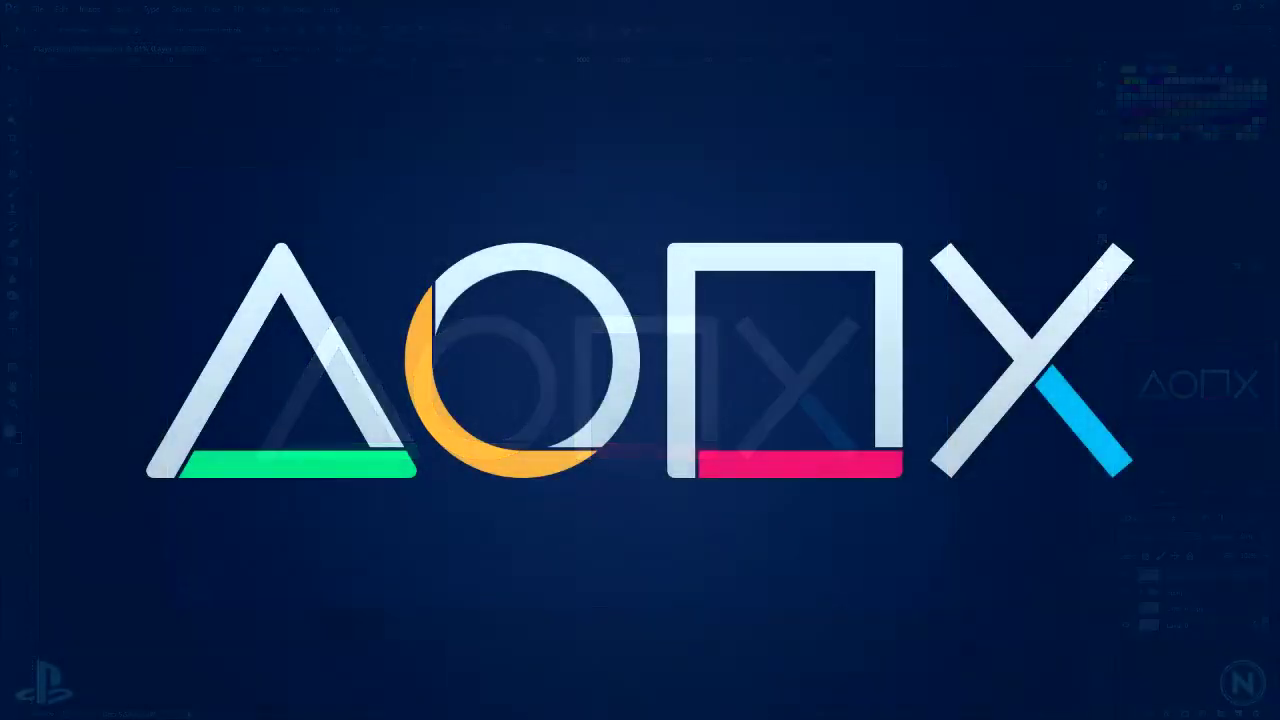